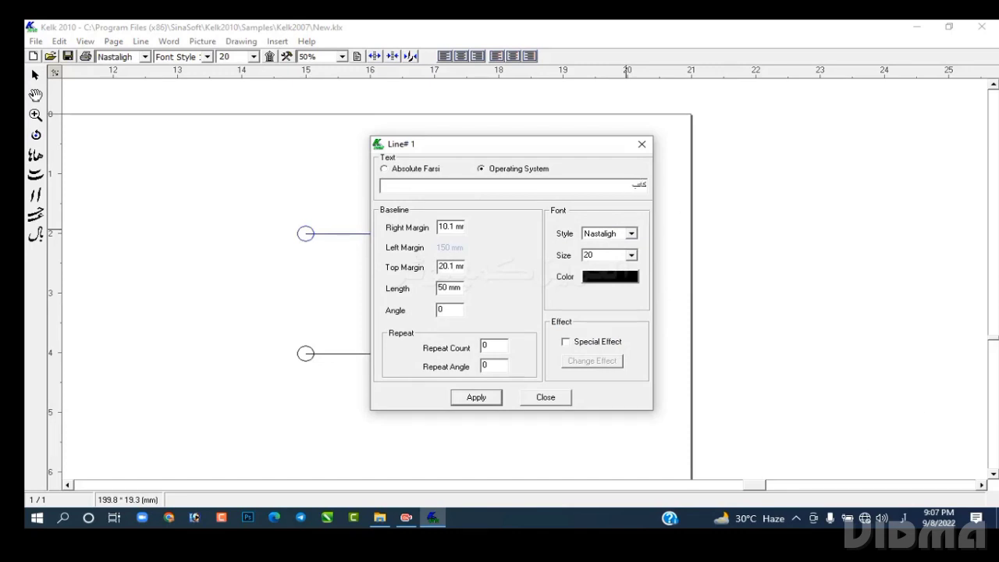
Step: Close the first line's properties and change that line's font to Lahori
left_click(641, 144)
right_click(622, 236)
mouse_move(654, 264)
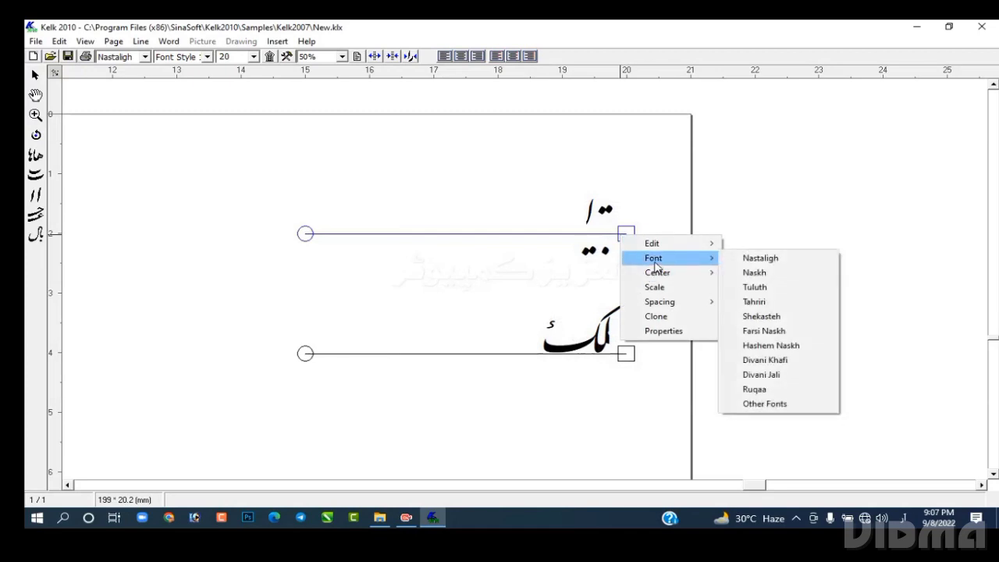
left_click(754, 272)
left_click(145, 57)
scroll(127, 102, "down", 2)
left_click(118, 107)
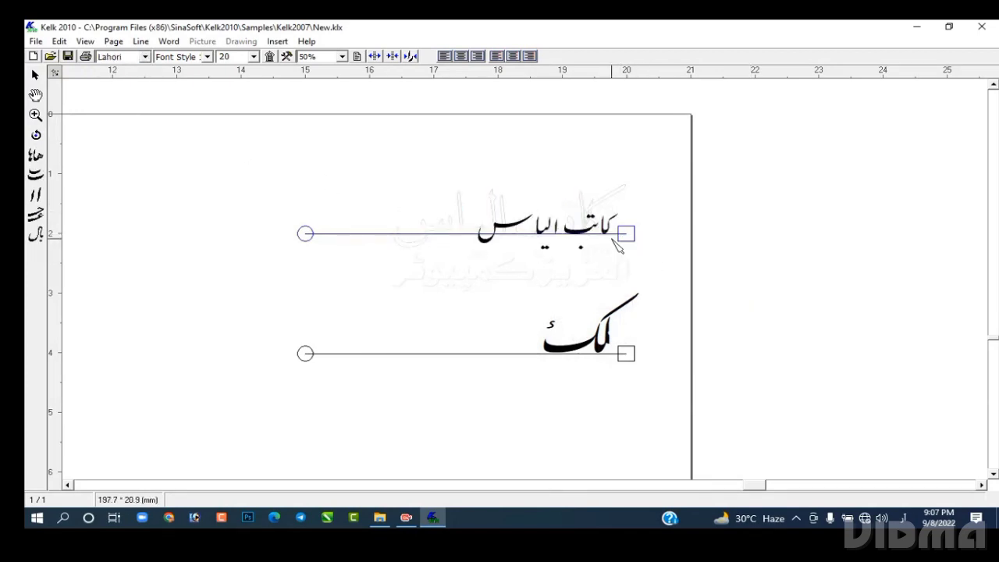
Step: Set the first text line's font size to 72
left_click(253, 56)
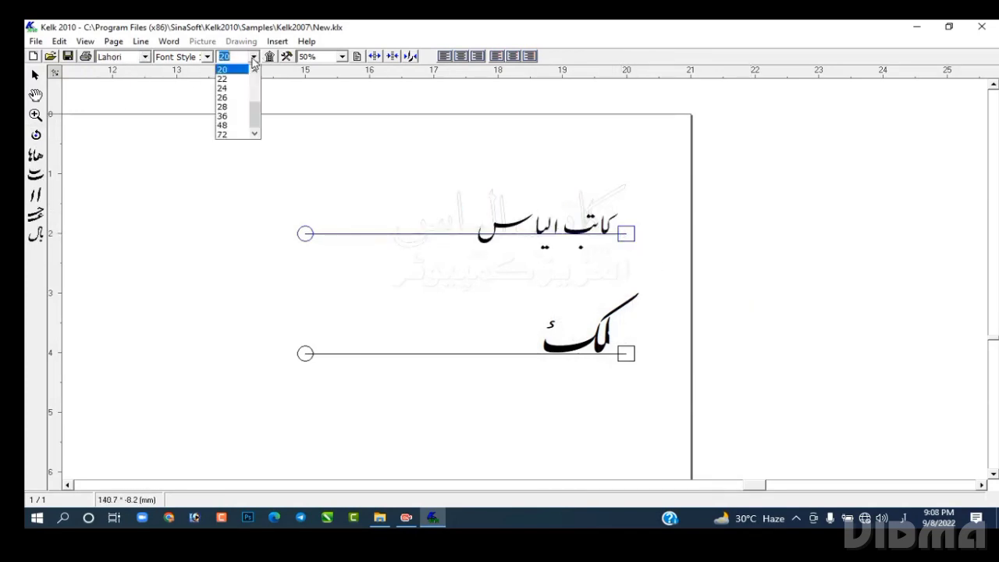
left_click(231, 132)
left_click(732, 485)
left_click_drag(729, 485, 704, 486)
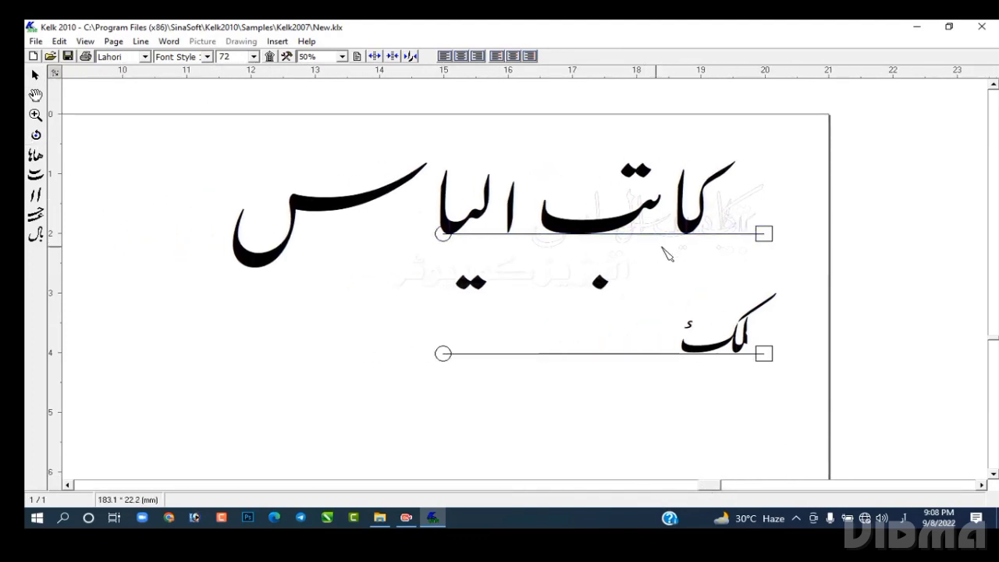
Step: Swap the first line's opening كا letters for the last alternative combination, and shift the تب letters and their dots closer to it
left_click(693, 225)
right_click(692, 228)
left_click(718, 290)
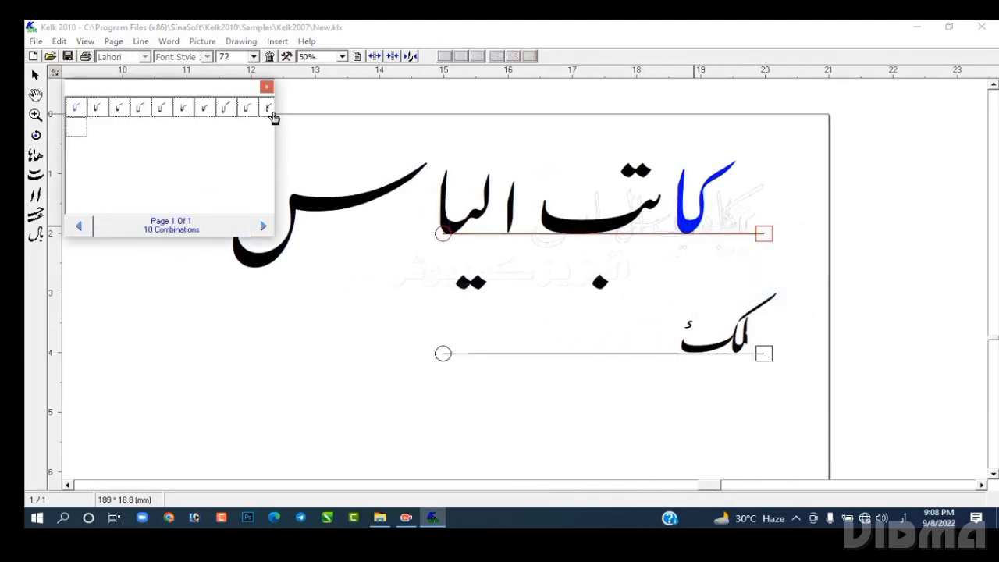
left_click(272, 113)
left_click_drag(636, 217, 648, 217)
left_click_drag(637, 171, 658, 174)
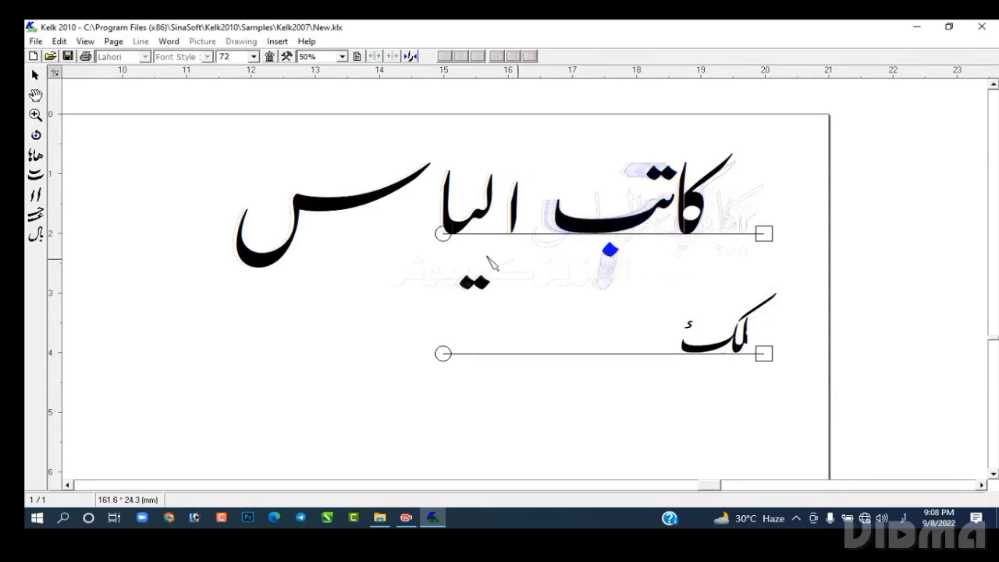
Step: Stack the second word's letters and dots over the first word, with the final seen extending across them to form a compact composition
left_click_drag(517, 217, 641, 191)
left_click_drag(477, 213, 612, 186)
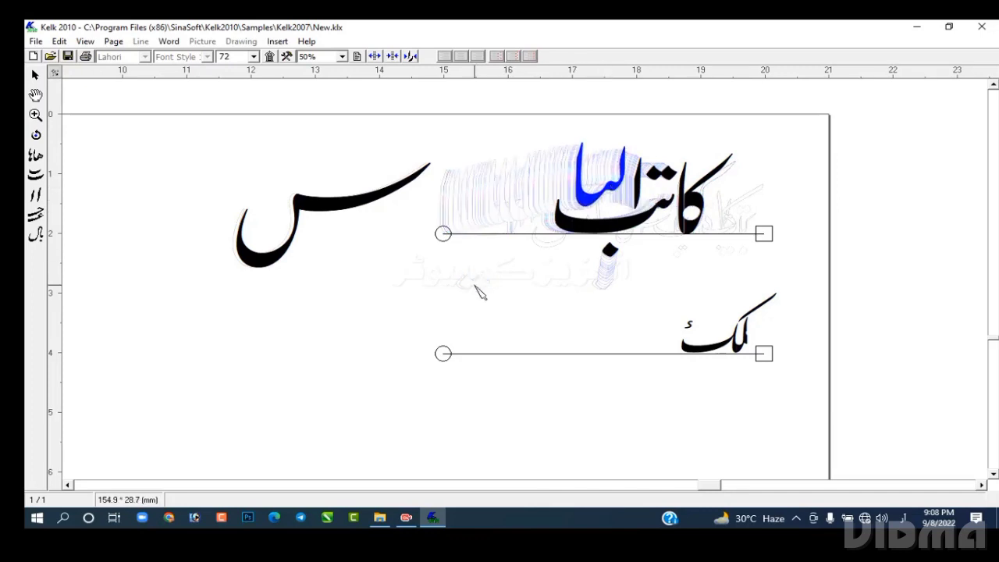
left_click_drag(475, 284, 612, 206)
mouse_move(385, 200)
left_mouse_down()
mouse_move(628, 174)
mouse_move(657, 184)
mouse_move(638, 172)
left_mouse_up()
left_click(612, 187)
left_click(637, 188)
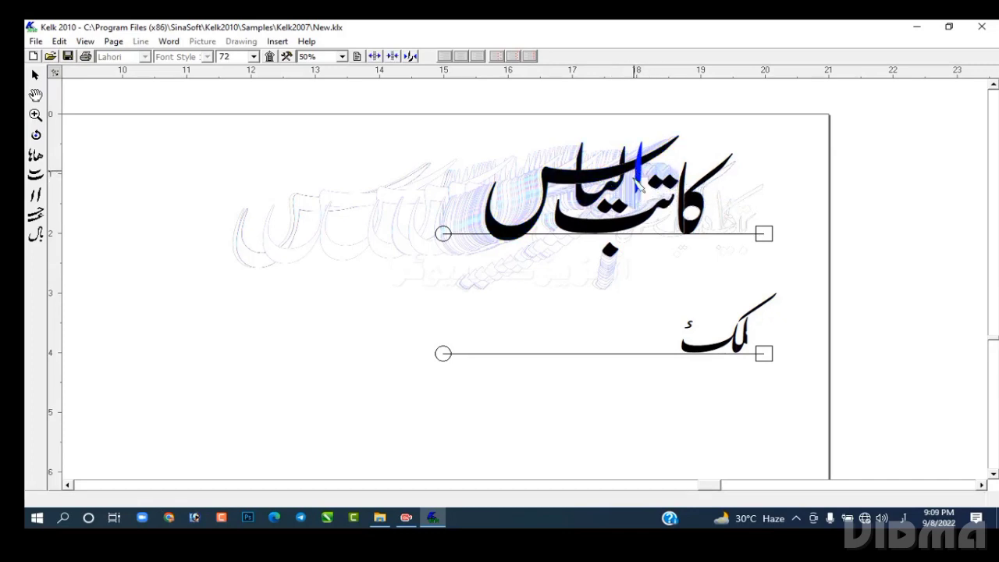
left_click(529, 240)
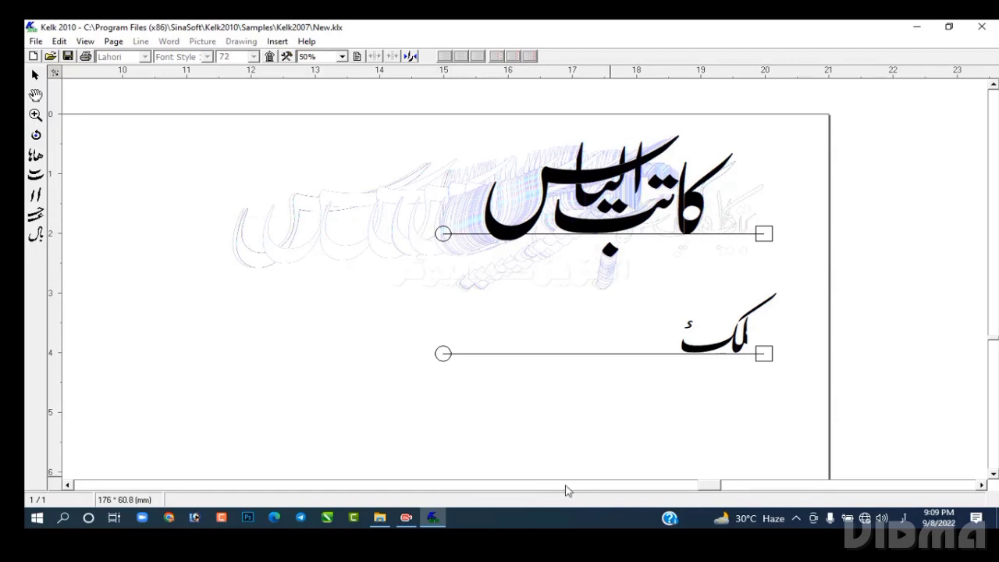
Step: Add a slanted vowel mark above the first line's kaf and further vowel marks beneath the te and the alif
left_click(270, 57)
left_click(248, 149)
left_click(704, 157)
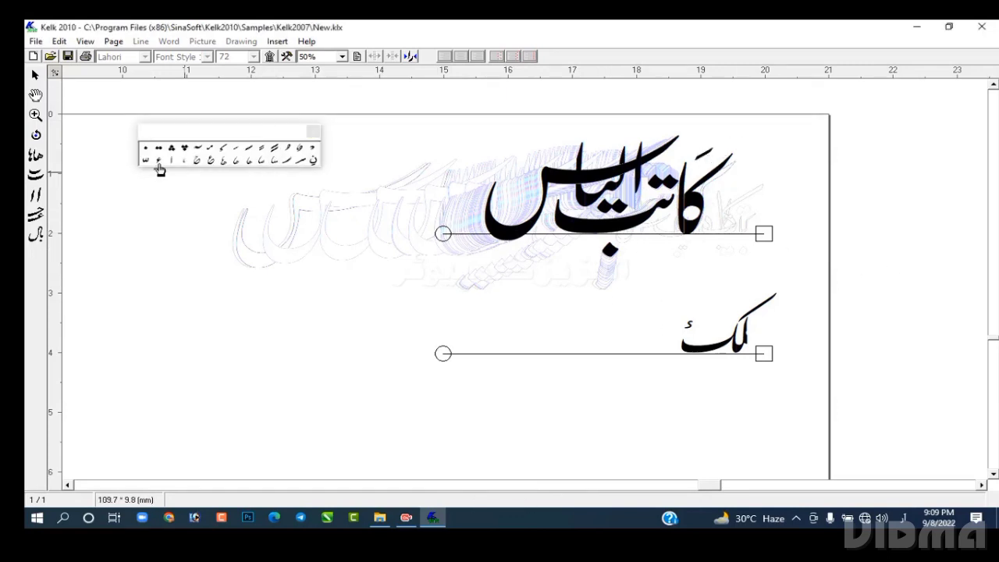
left_click(239, 159)
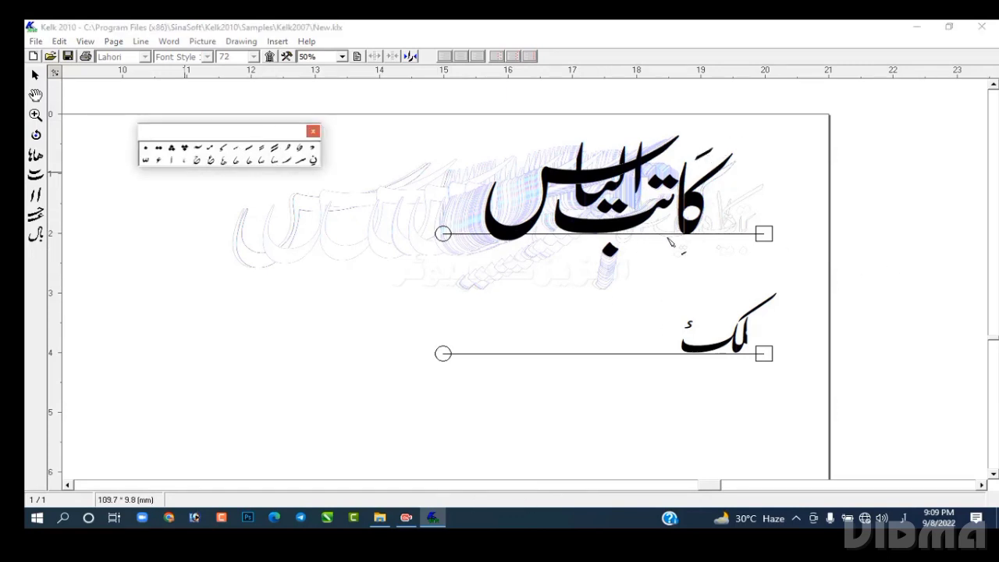
left_click(668, 239)
left_click(261, 159)
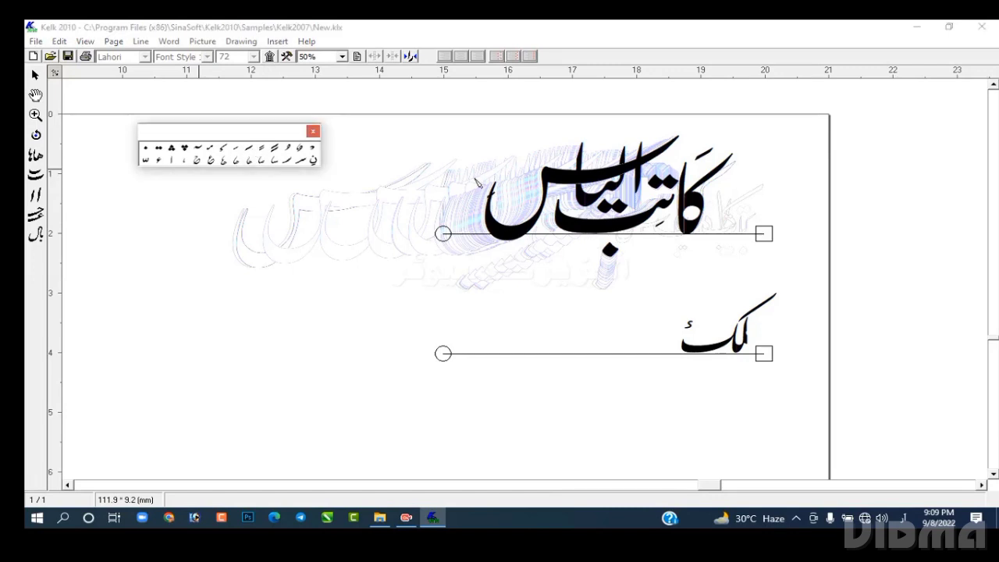
left_click(648, 207)
Step: Add a jazm inside the seen's bowl, a small ornament beneath the seen and another above the lam, and close the diacritics palette
left_click(305, 150)
left_click(518, 184)
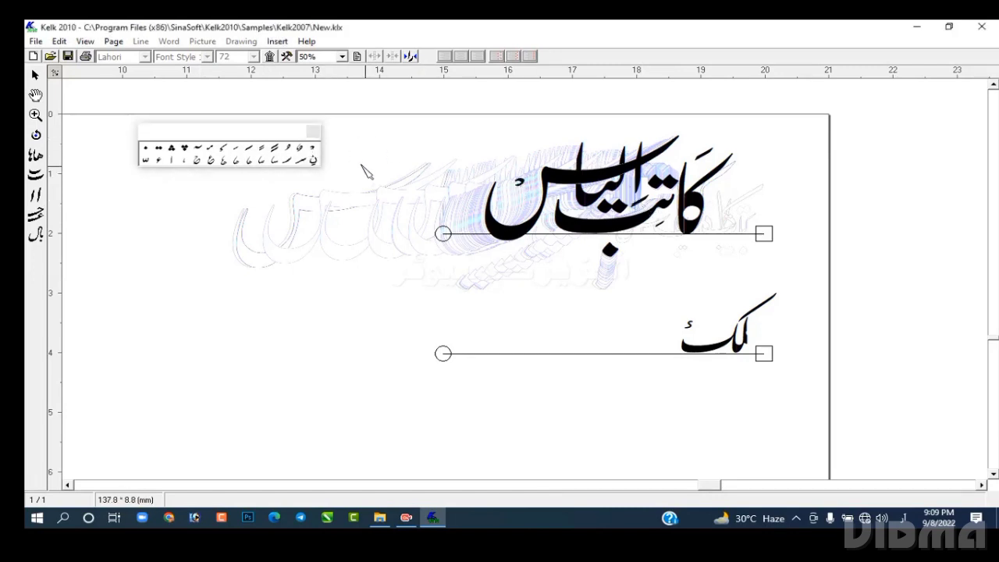
left_click(205, 156)
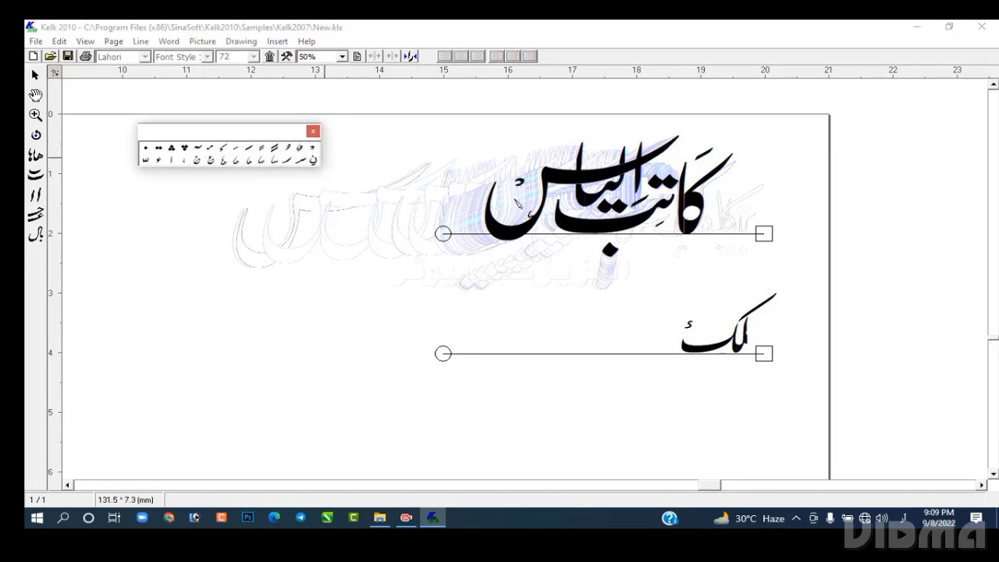
left_click(536, 248)
left_click(213, 152)
left_click(550, 156)
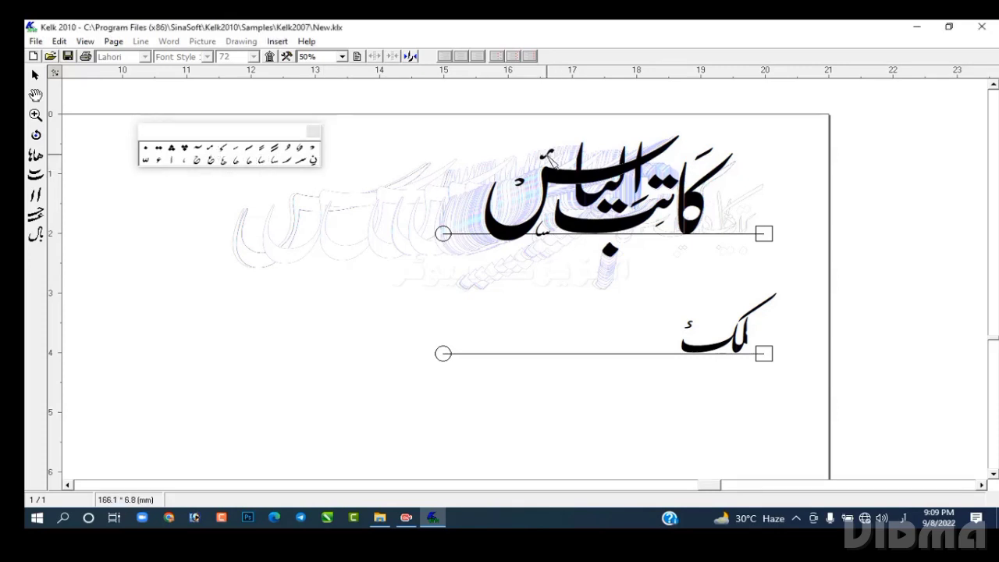
left_click_drag(549, 155, 631, 138)
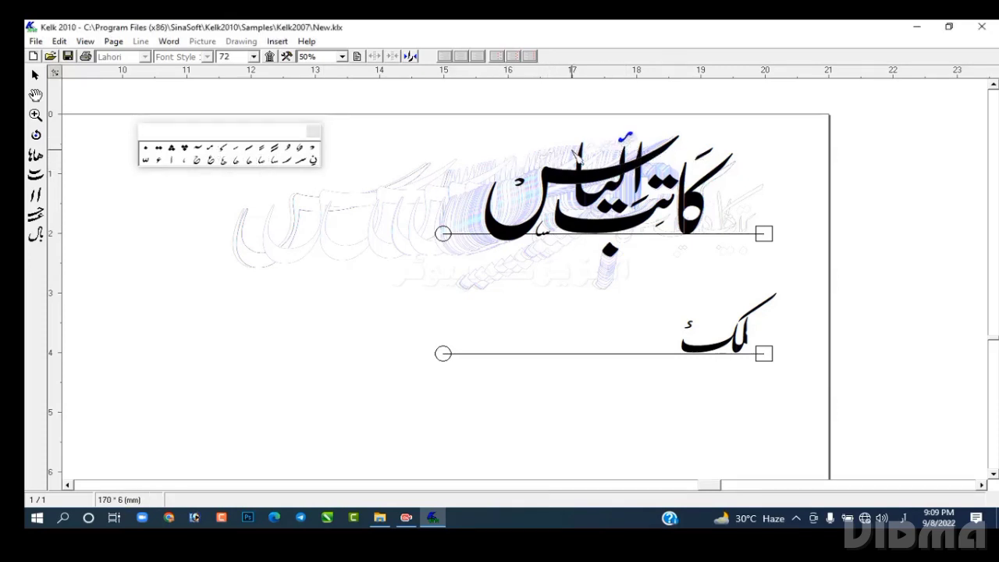
left_click(312, 131)
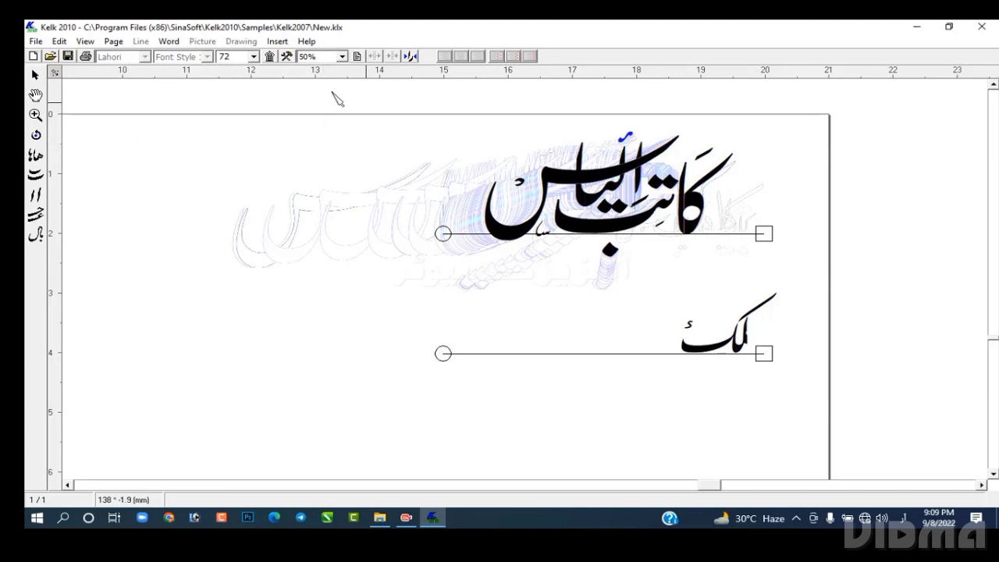
Step: Change the second line's font to Tuluth, and lower the jazm slightly inside the first line's seen
left_click(768, 356)
right_click(770, 356)
mouse_move(792, 378)
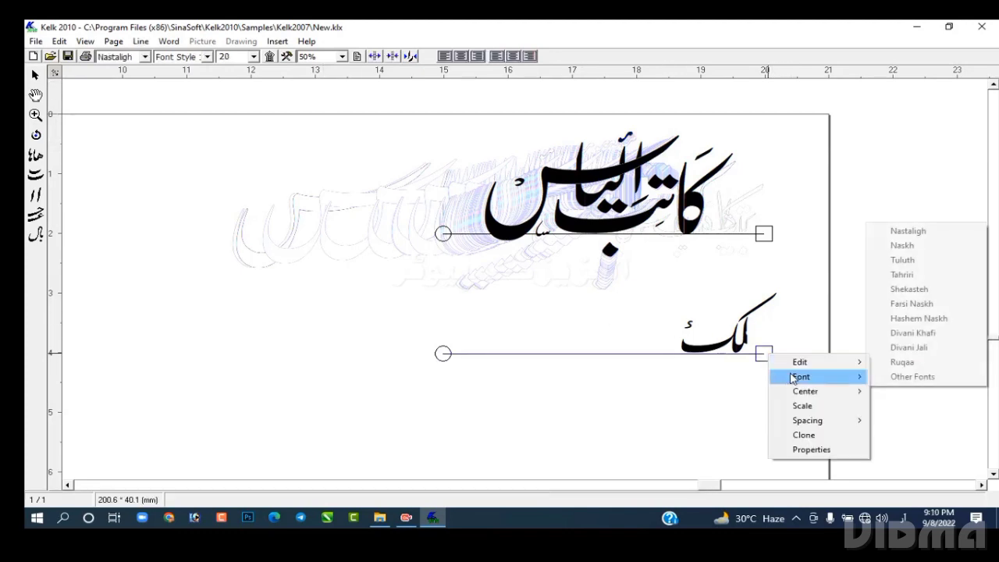
left_click(902, 260)
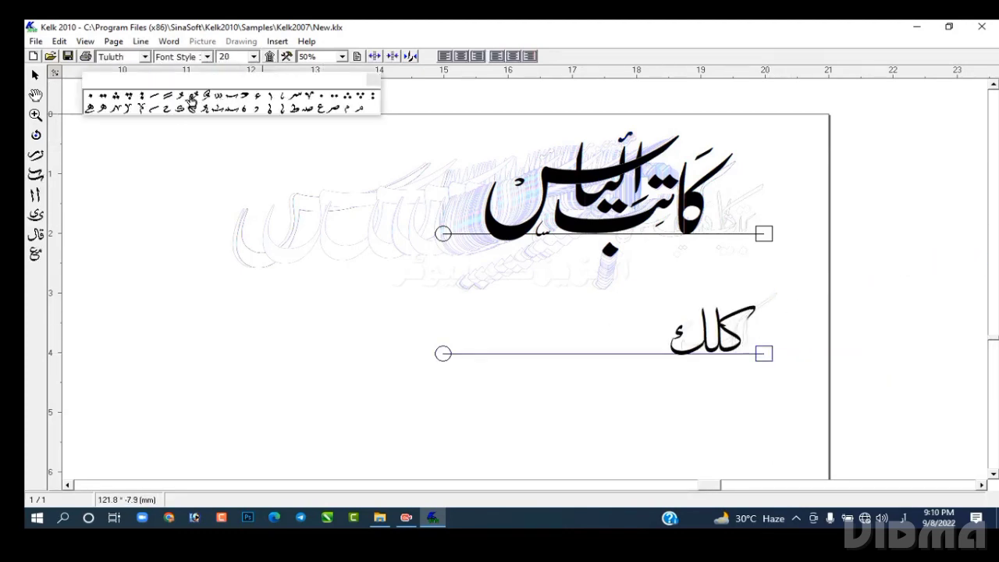
left_click_drag(193, 99, 518, 191)
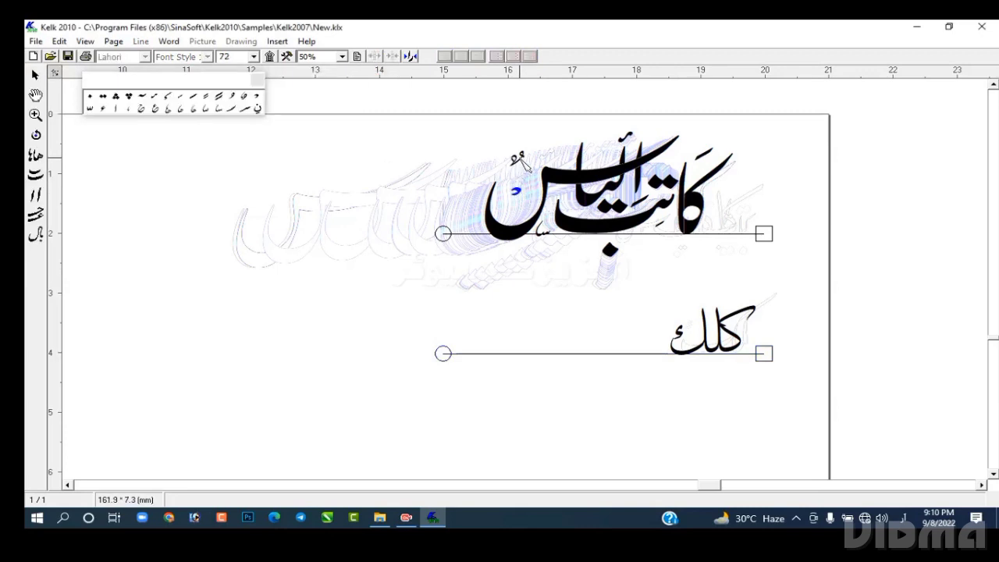
Step: Reselect the second line and set its font size to 36
left_click(764, 353)
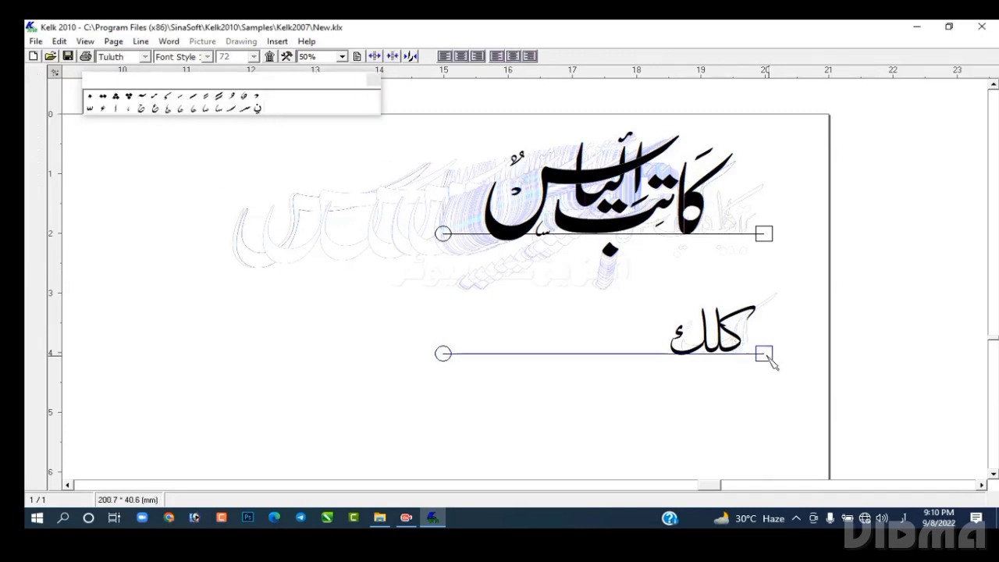
left_click(280, 110)
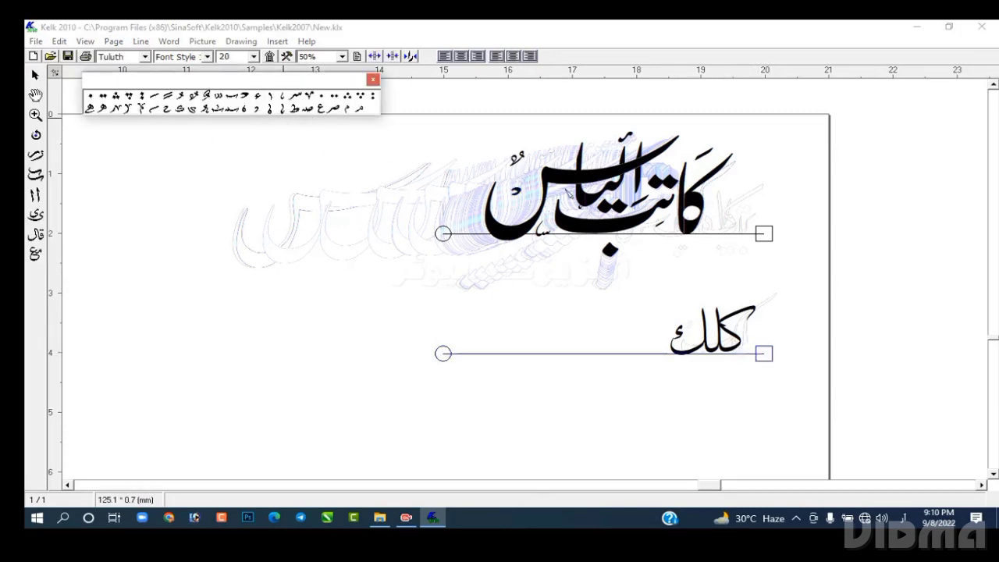
left_click(253, 56)
left_click(226, 117)
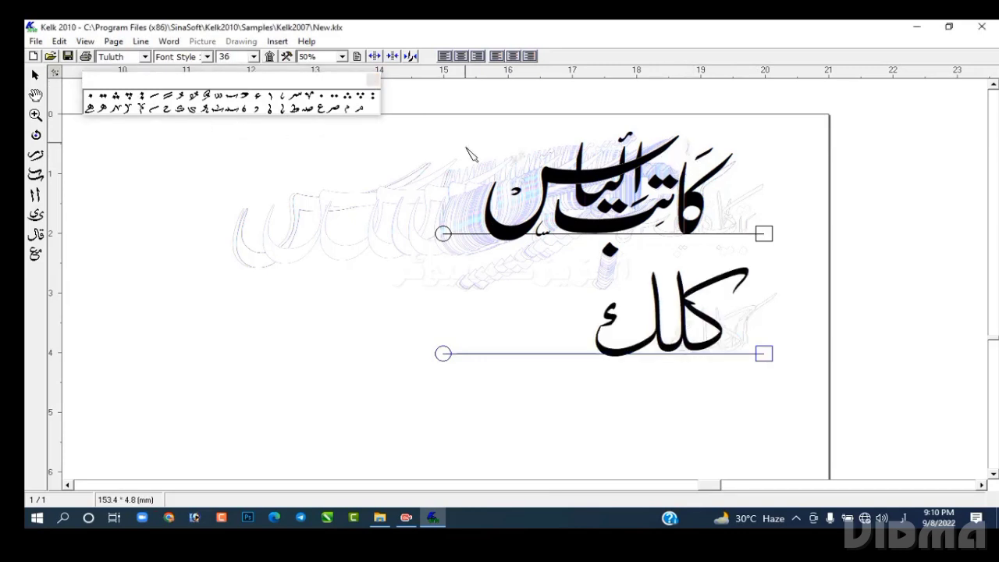
Step: Add a V-shaped Tuluth mark beside the second line and move it above the jazm in the first line's seen
left_click(691, 155)
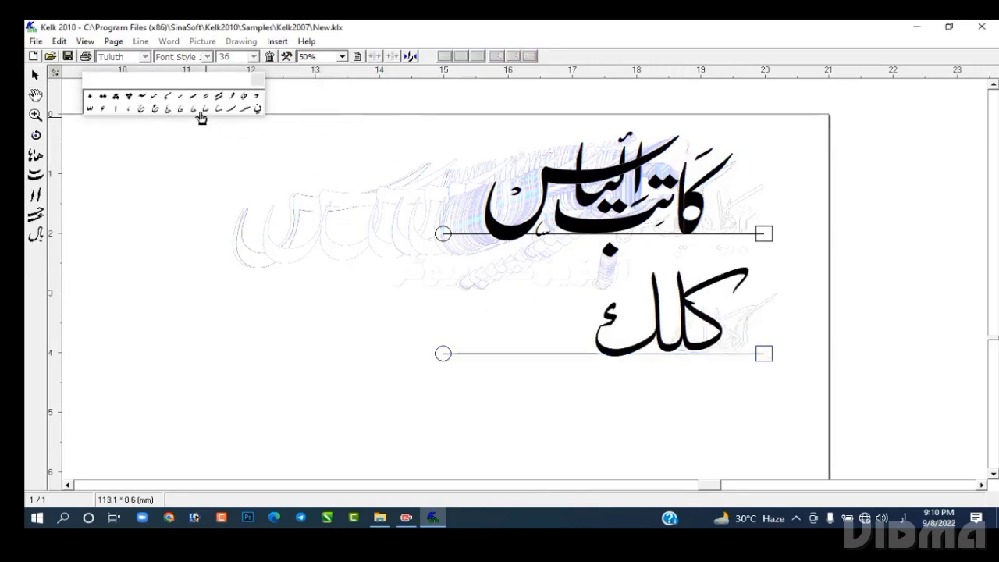
left_click(758, 374)
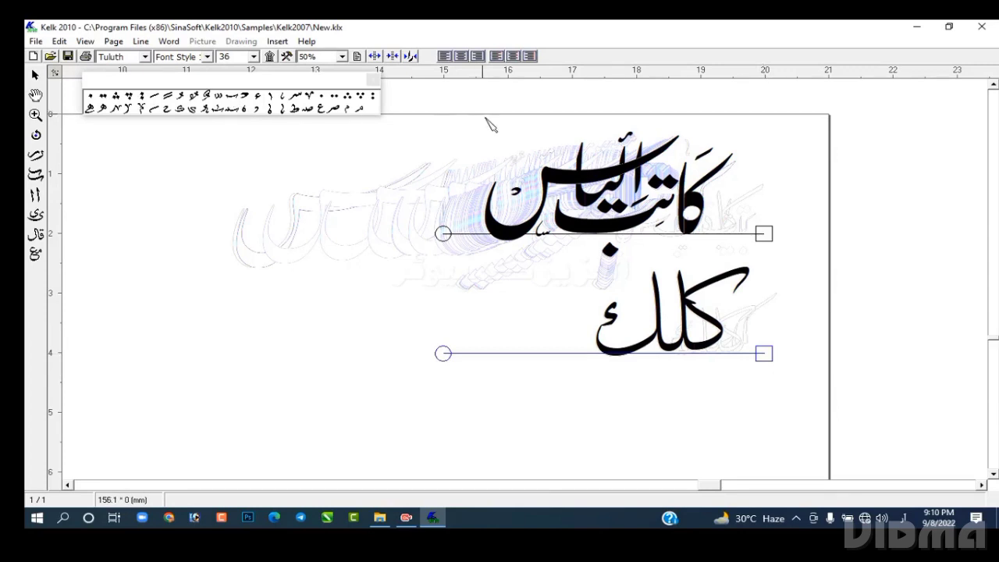
left_click(307, 98)
left_click(572, 334)
left_click_drag(576, 338, 562, 301)
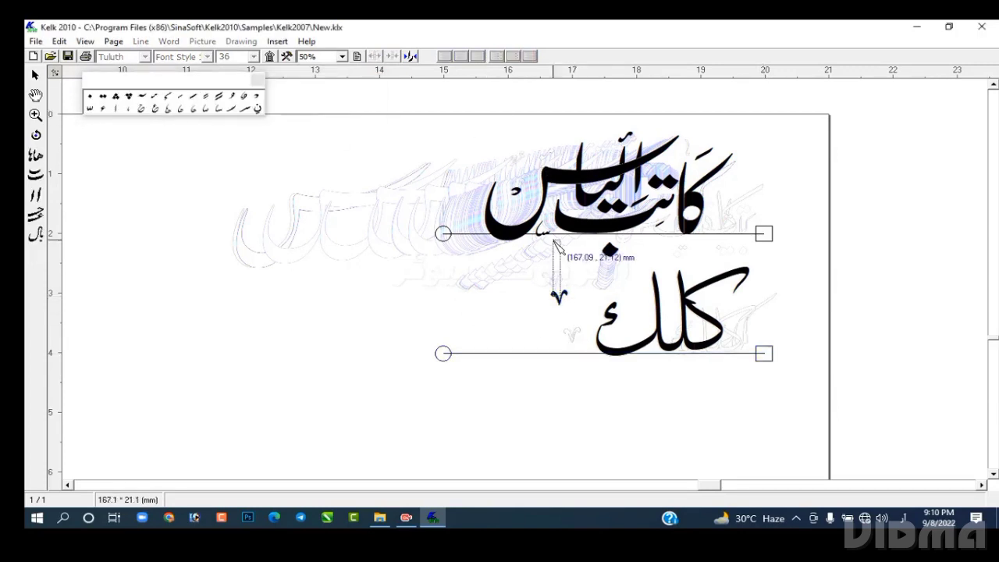
left_click(560, 301)
left_click_drag(559, 299, 523, 174)
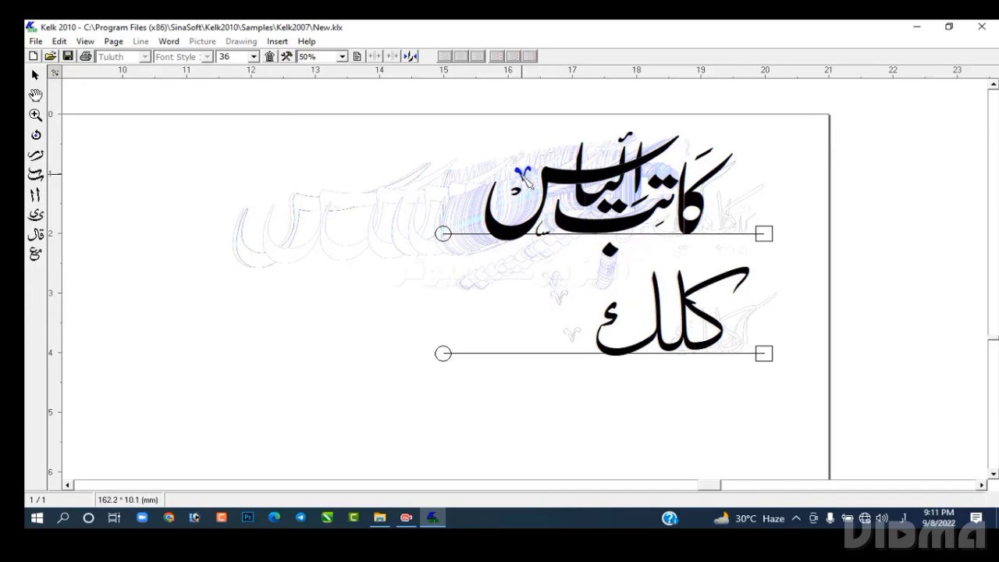
Step: Print the page to a PDF in the "only pdf" folder, switching to English input and naming it with the first line's romanised text
key("ctrl+p")
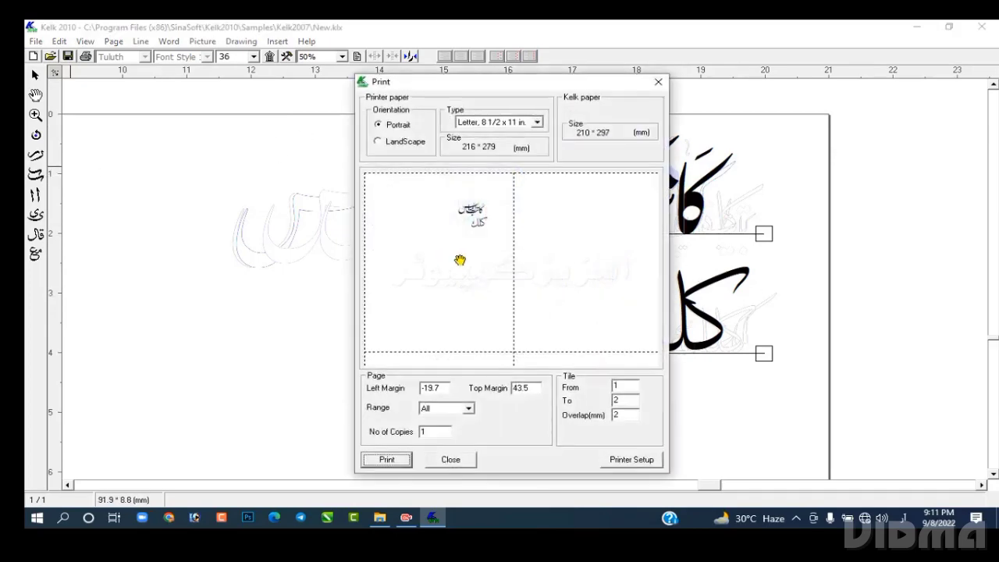
key("Return")
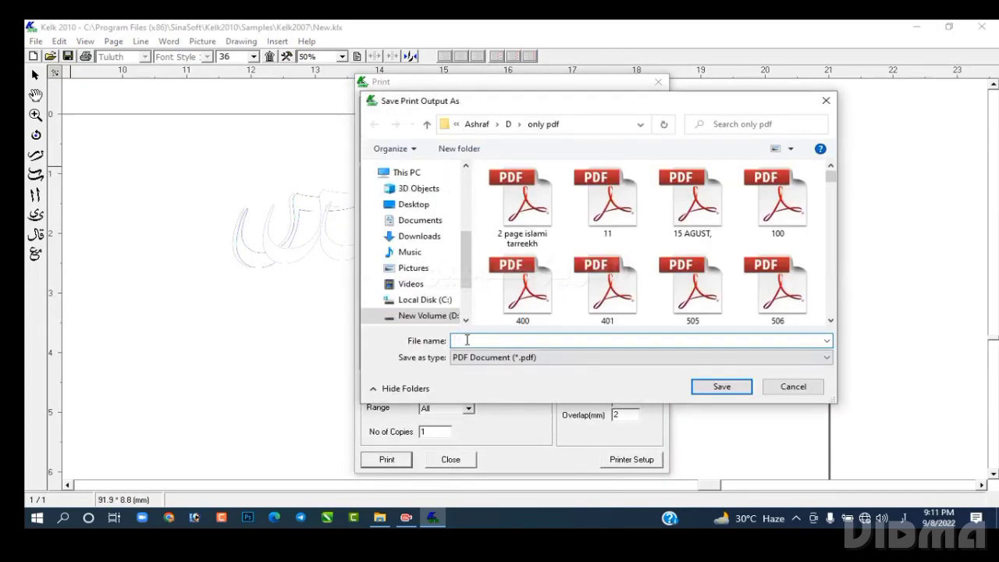
left_click(902, 517)
left_click(869, 175)
type("ka")
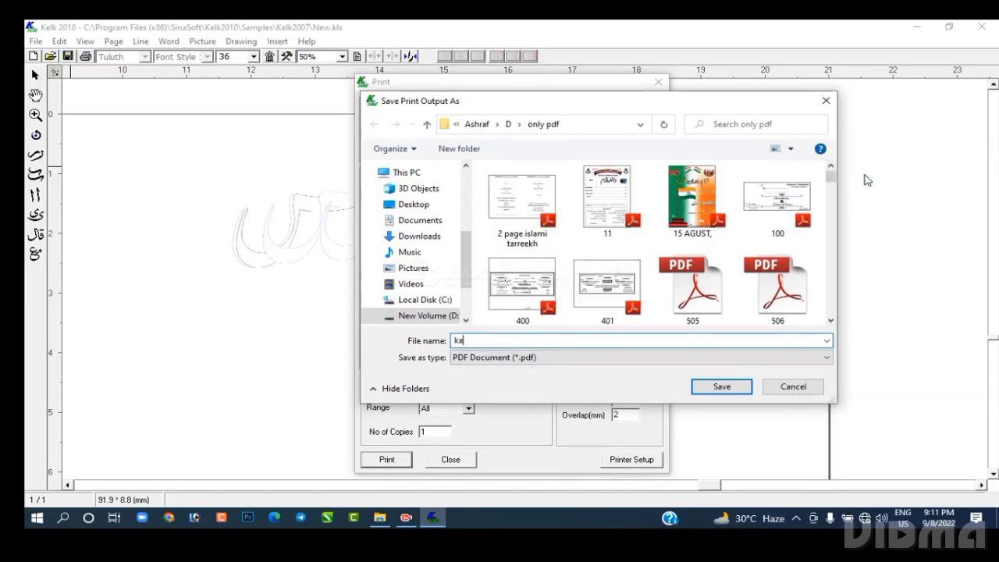
type("tib ilyas")
left_click(733, 388)
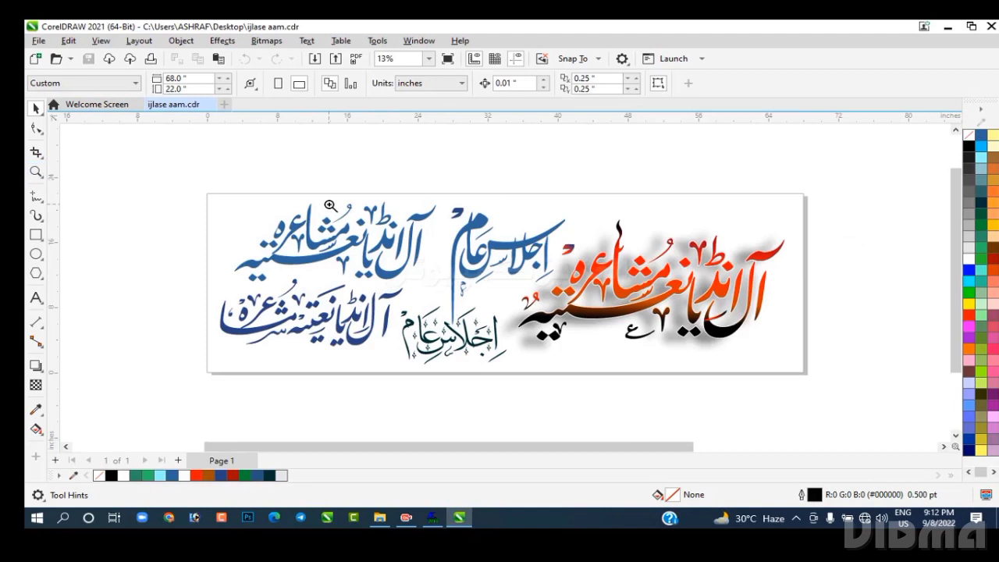
Step: Switch to CorelDRAW and paste the clipboard object into ijlase aam.cdr
key("F3")
key("F3")
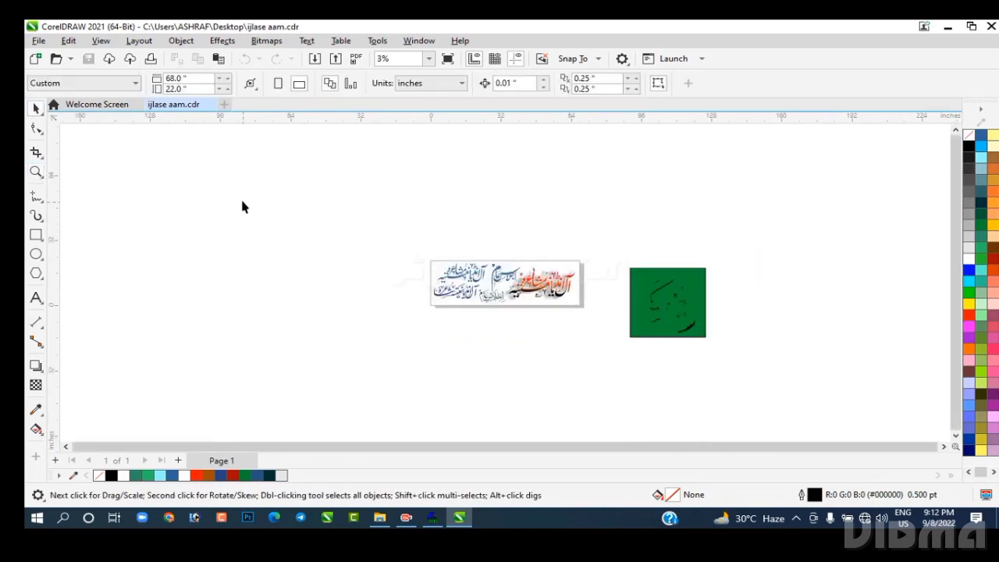
right_click(245, 174)
left_click(301, 276)
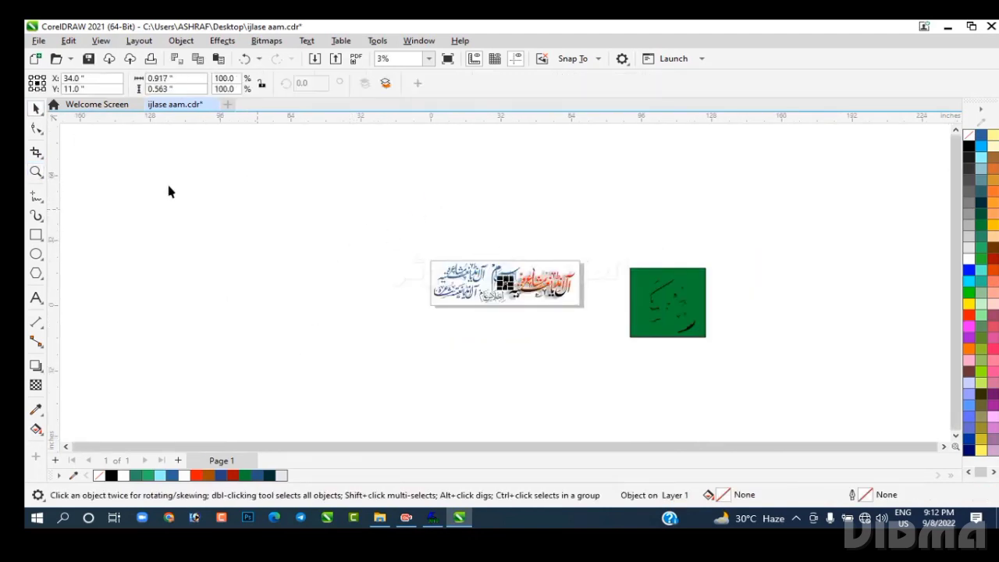
Step: Enlarge the pasted object to about 67.4 by 41.3 inches and move it toward the empty area left of the page
key("z")
key("space")
left_click_drag(507, 283, 520, 391)
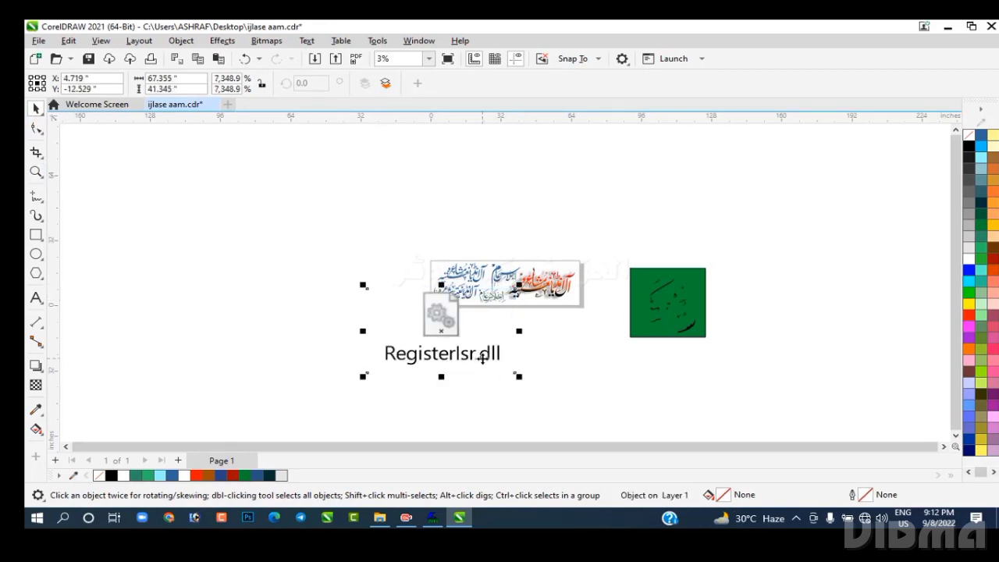
left_click_drag(476, 351, 334, 290)
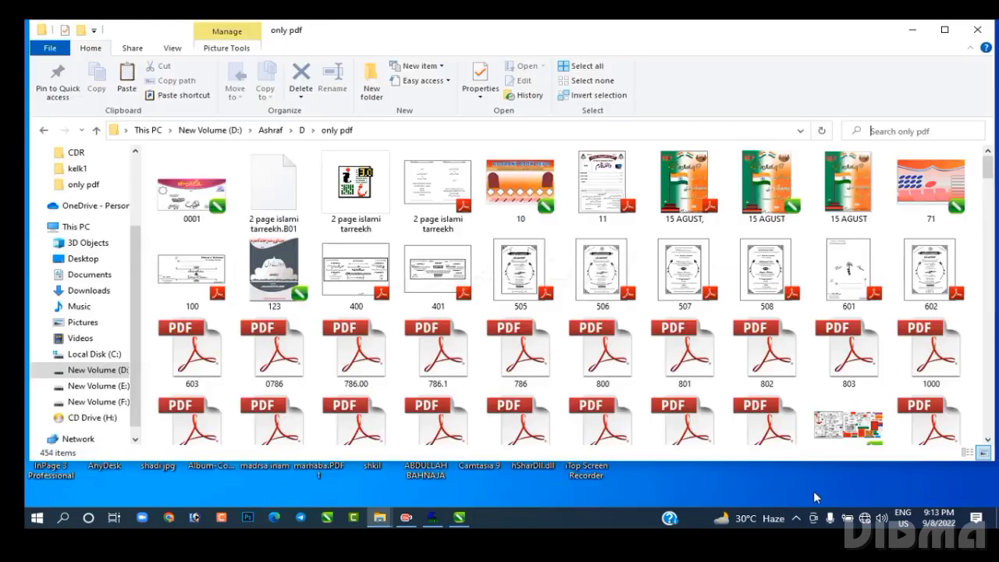
Step: Search the "only pdf" folder for "kati" and import the exported PDF into CorelDRAW, all pages, with text as curves
left_click(877, 129)
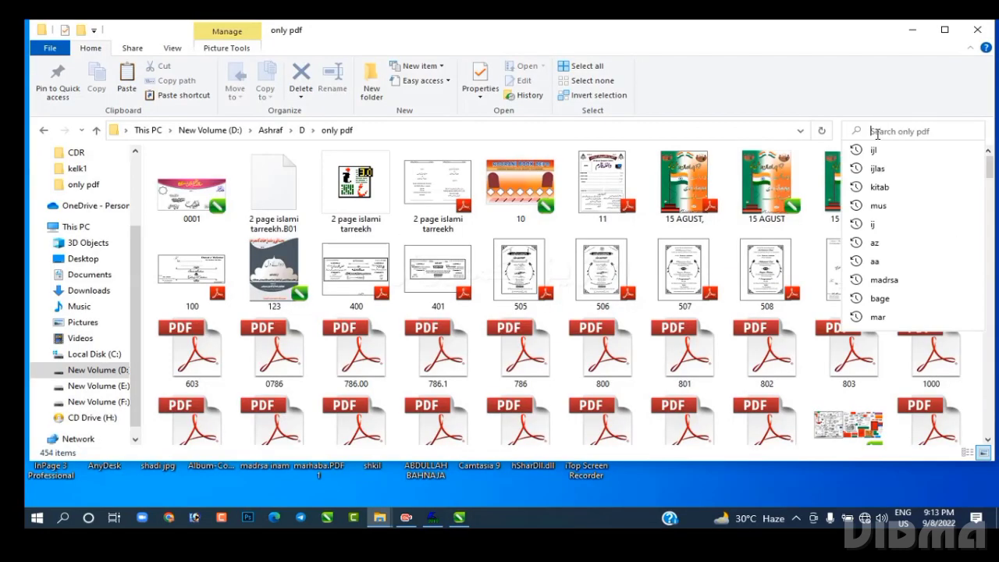
type("kati")
left_click(971, 129)
left_click_drag(201, 194, 424, 385)
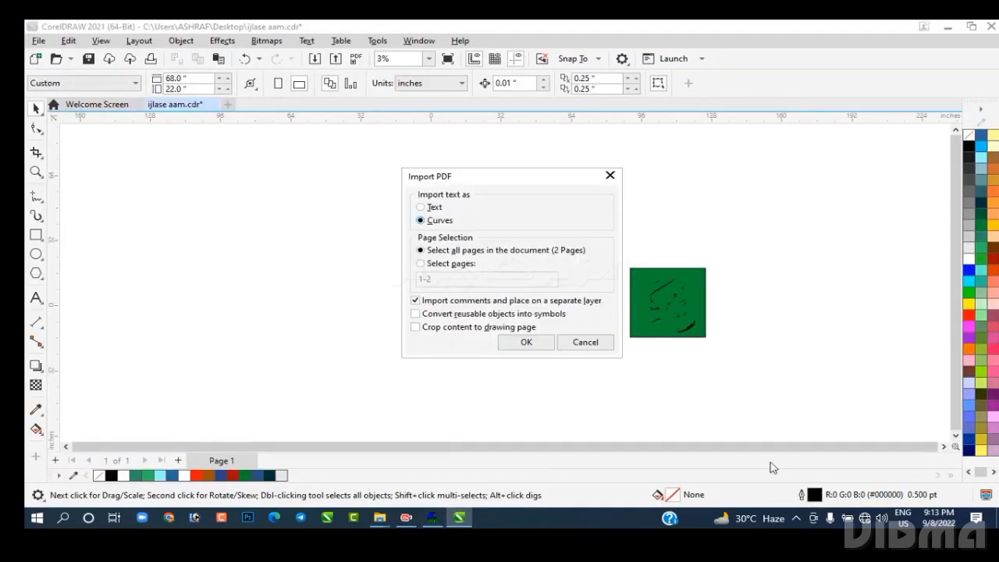
left_click(523, 341)
Step: Place the imported PDF artwork in the empty area beside the page's left edge and ungroup it
left_click_drag(357, 272, 426, 339)
left_click_drag(415, 301, 460, 380)
left_click_drag(445, 295, 377, 258)
left_click(575, 84)
left_click(358, 262)
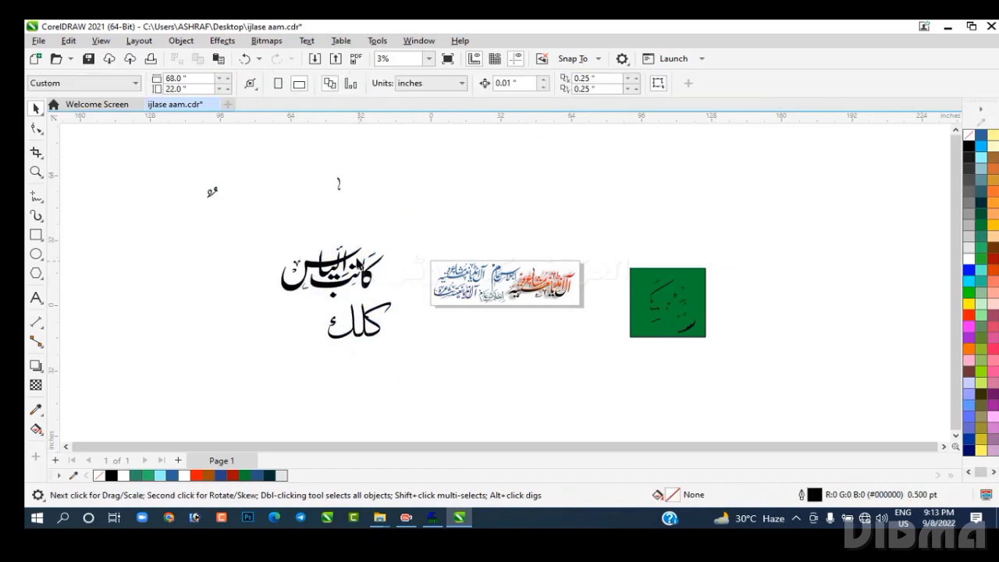
Step: Delete the separate Kelk word beneath the imported calligraphy
left_click_drag(374, 327, 358, 350)
left_click_drag(307, 374, 400, 296)
key("Delete")
Step: Enlarge the whole imported calligraphy to about 105.9 by 57.7 inches, keeping it beside the page
left_click_drag(408, 225, 254, 317)
left_click_drag(386, 300, 447, 335)
left_click_drag(371, 262, 347, 265)
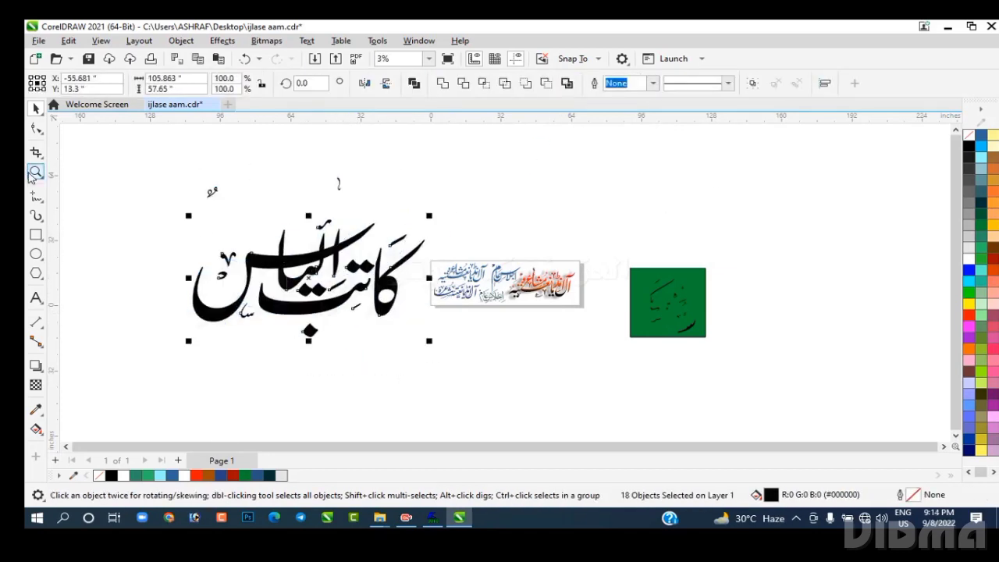
Step: Delete the small hamza-like mark above the tall strokes of the upper word
left_click(36, 172)
left_click_drag(153, 178, 521, 366)
left_click(808, 250)
right_click(879, 338)
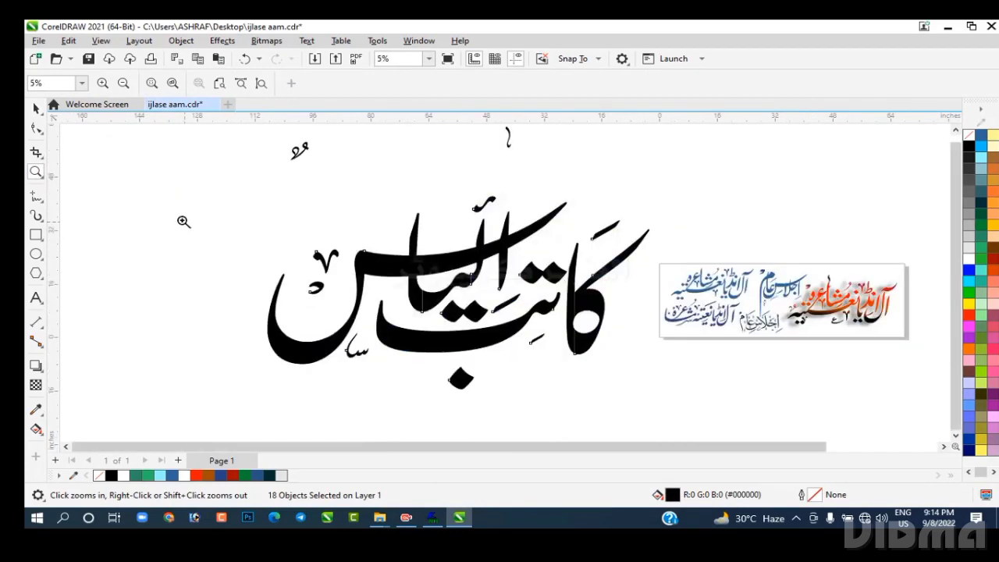
left_click_drag(649, 421, 649, 420)
left_click(36, 109)
left_click(800, 383)
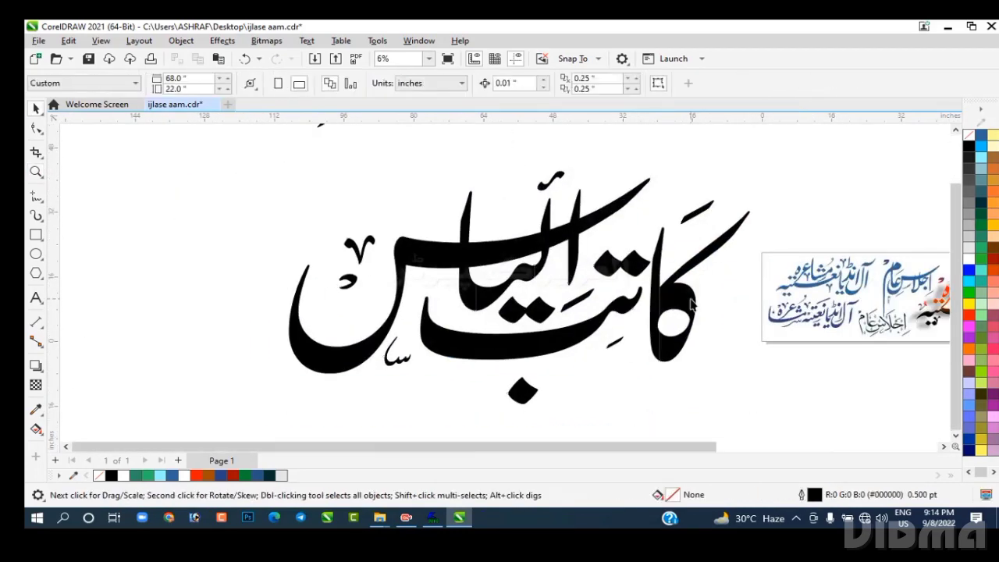
left_click(692, 301)
left_click(249, 240)
left_click_drag(550, 186, 539, 190)
key("Delete")
Step: Place four copies of the V-shaped mark in the gaps above and below the letters and group the whole calligraphy
left_click_drag(362, 255, 514, 216)
right_click(514, 216)
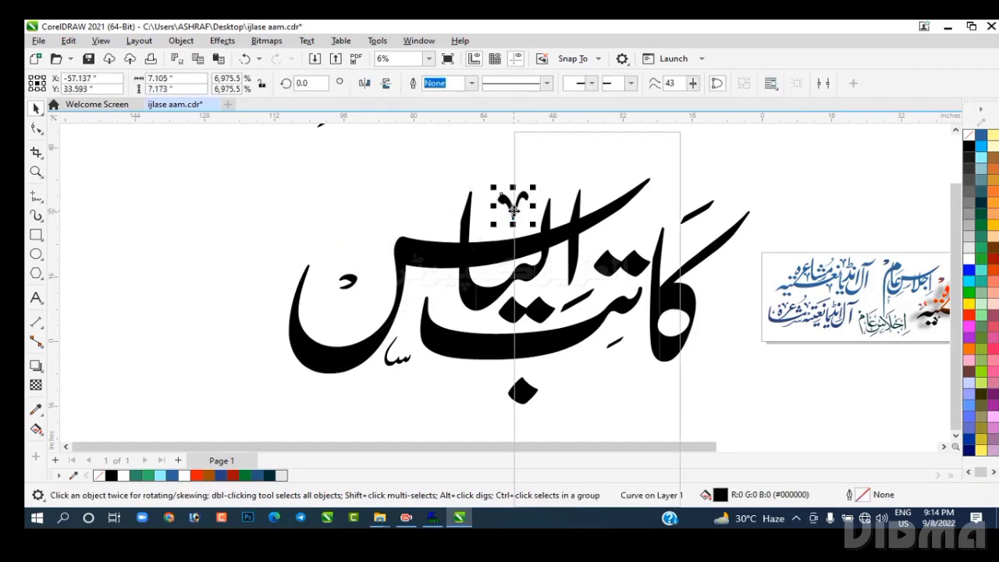
left_click(278, 233)
left_click_drag(356, 250, 423, 385)
right_click(642, 222)
right_click(423, 385)
left_click_drag(423, 385, 588, 369)
right_click(588, 369)
left_click_drag(247, 152, 757, 441)
key("ctrl+g")
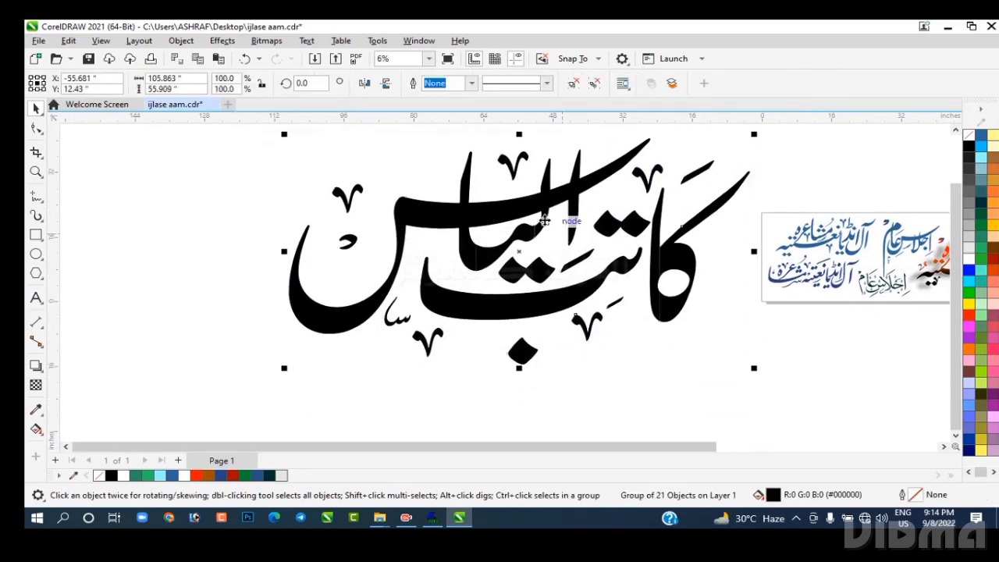
Step: Give the grouped calligraphy a vertical fountain fill from red at the top to black at the bottom
key("g")
left_click_drag(550, 307, 546, 384)
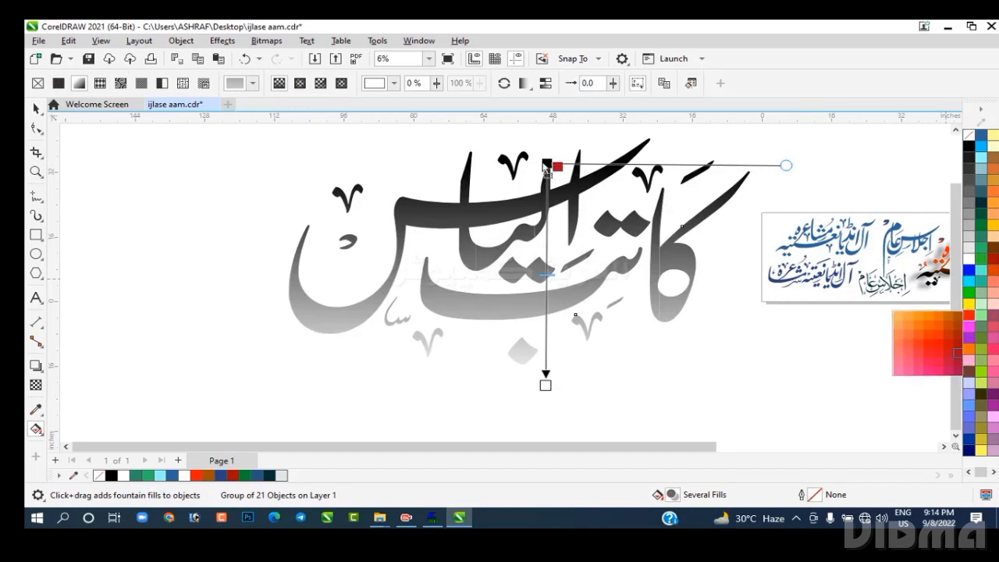
left_click_drag(547, 169, 546, 165)
left_click_drag(550, 398, 545, 385)
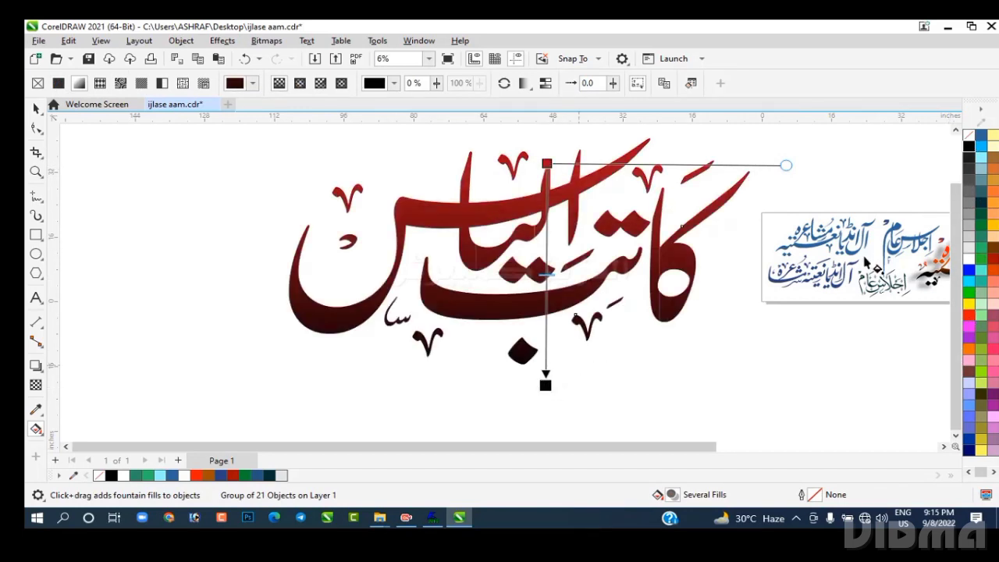
left_click(36, 109)
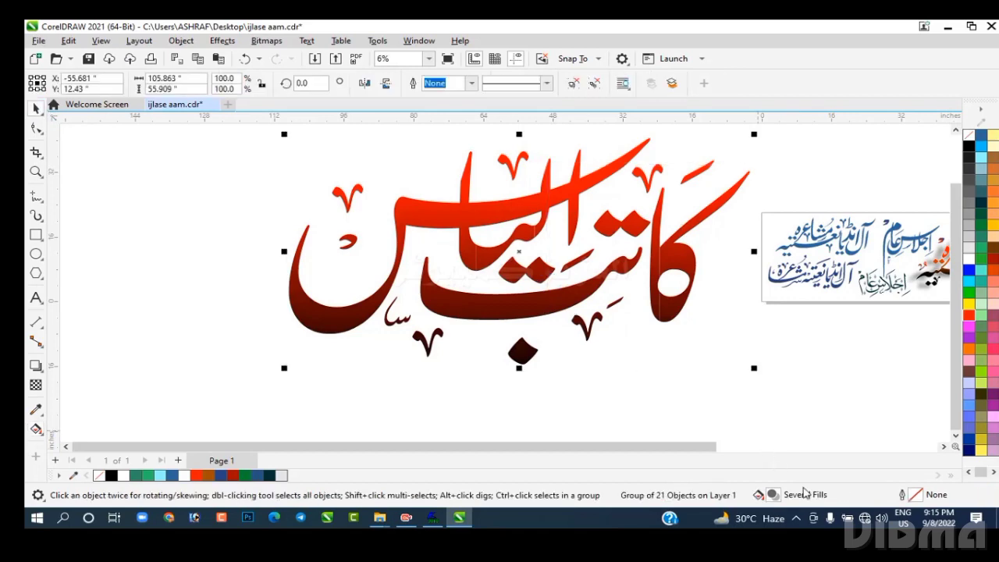
Step: Remove the calligraphy's fill and give it a hairline outline
left_click(968, 135)
left_click(471, 83)
left_click(453, 107)
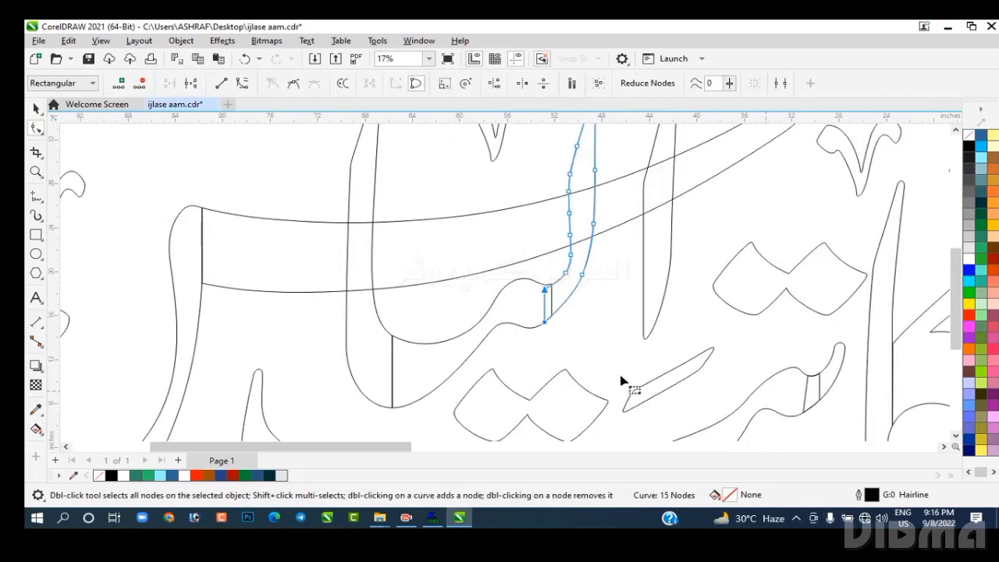
Step: Move the tall stroke's end node across the seam with the wavy letter and weld the two pieces
left_click_drag(548, 291, 546, 303)
key("space")
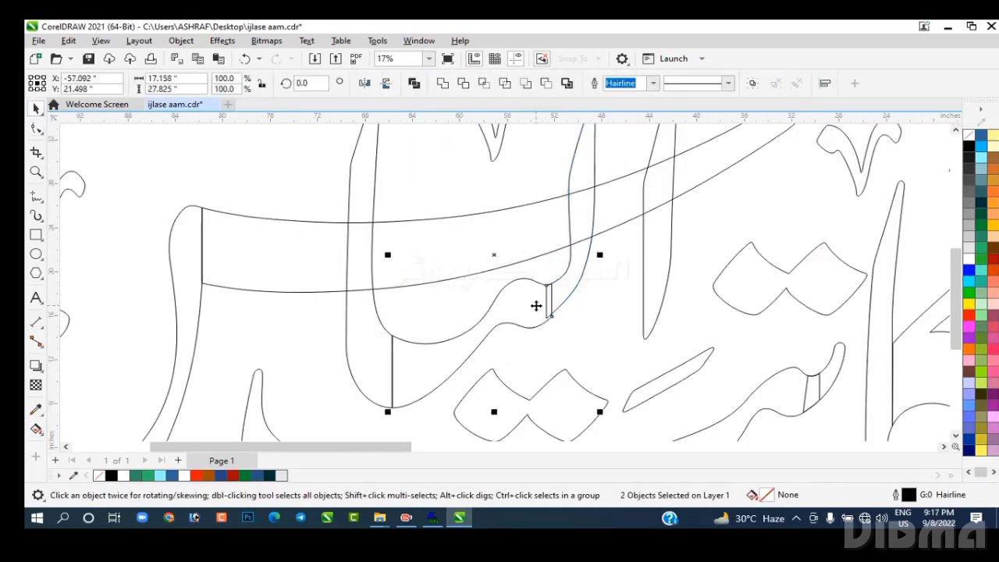
left_click(442, 84)
left_click(544, 298)
left_click(546, 285)
Step: Remove the stray node at the welded seam on the wavy letter's lower edge to smooth the curve
left_click(36, 171)
left_click_drag(460, 256, 628, 346)
left_click(33, 129)
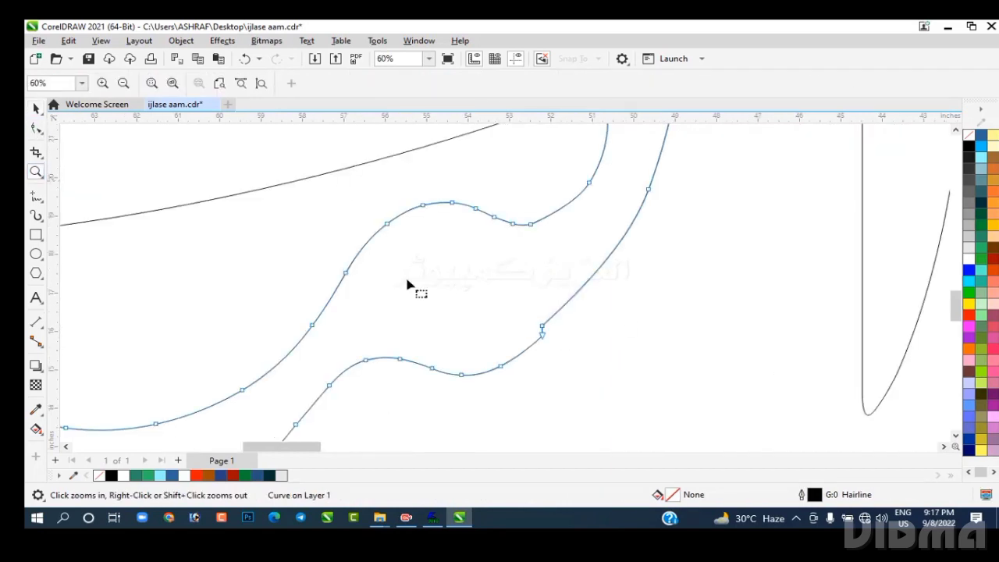
key("F10")
double_click(542, 336)
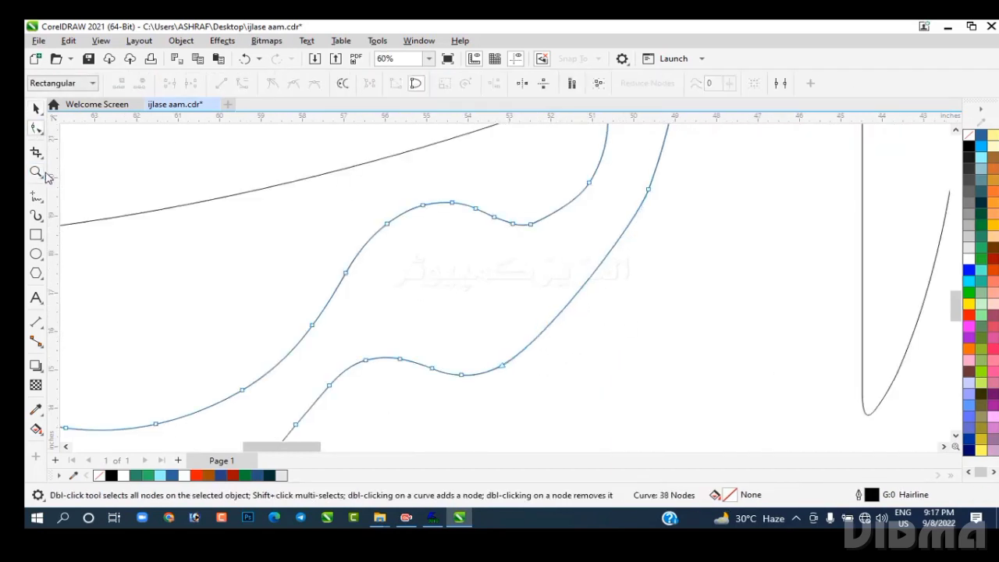
Step: Move both seam nodes at the deep bowl slightly into the adjoining tall stroke and weld the two pieces
left_click(36, 172)
right_click(100, 180)
left_click(35, 109)
left_click(32, 172)
left_click_drag(367, 327, 436, 426)
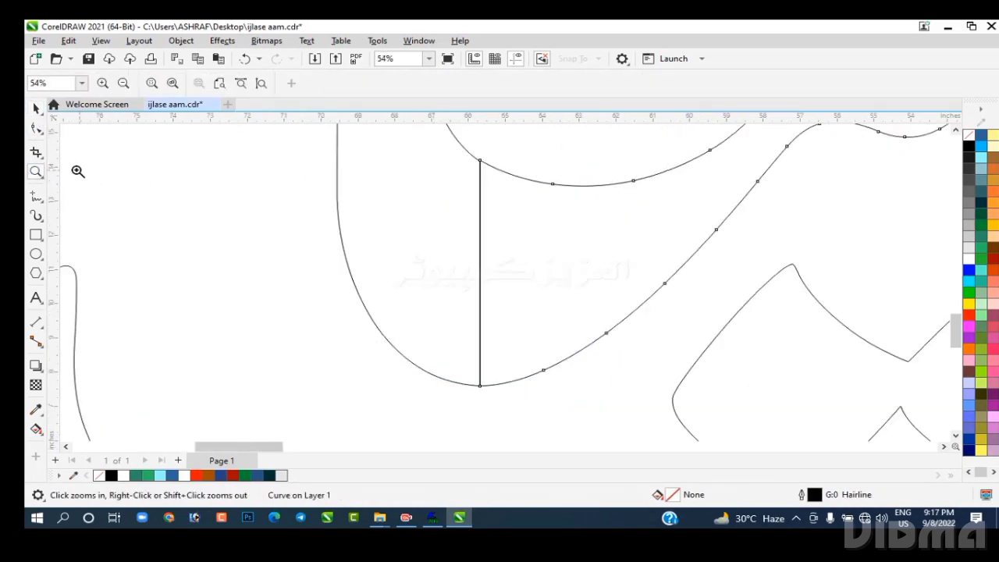
key("F10")
left_click_drag(480, 161, 476, 158)
left_click_drag(480, 386, 475, 386)
key("space")
left_click(337, 220, "shift")
left_click(443, 83)
Step: Delete the stray nodes left at the bowl's welded seam so the upper and lower edges run smoothly
left_click(37, 129)
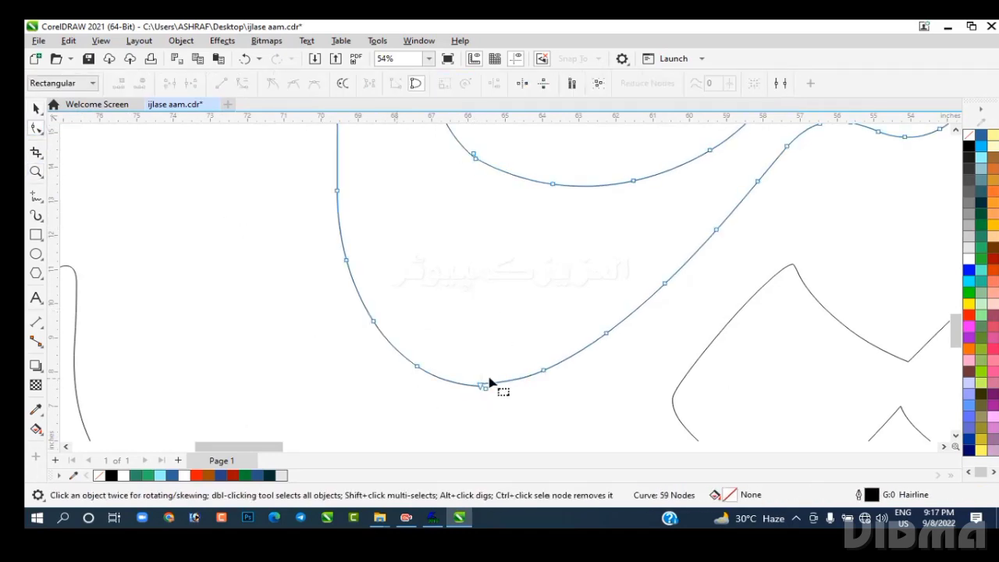
key("Delete")
left_click(35, 171)
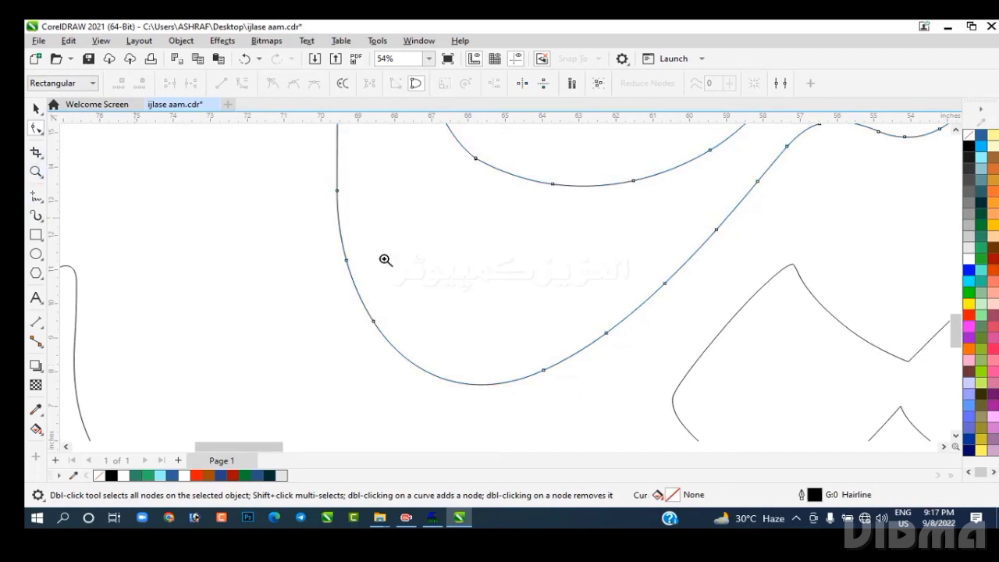
right_click(595, 328)
left_click(36, 110)
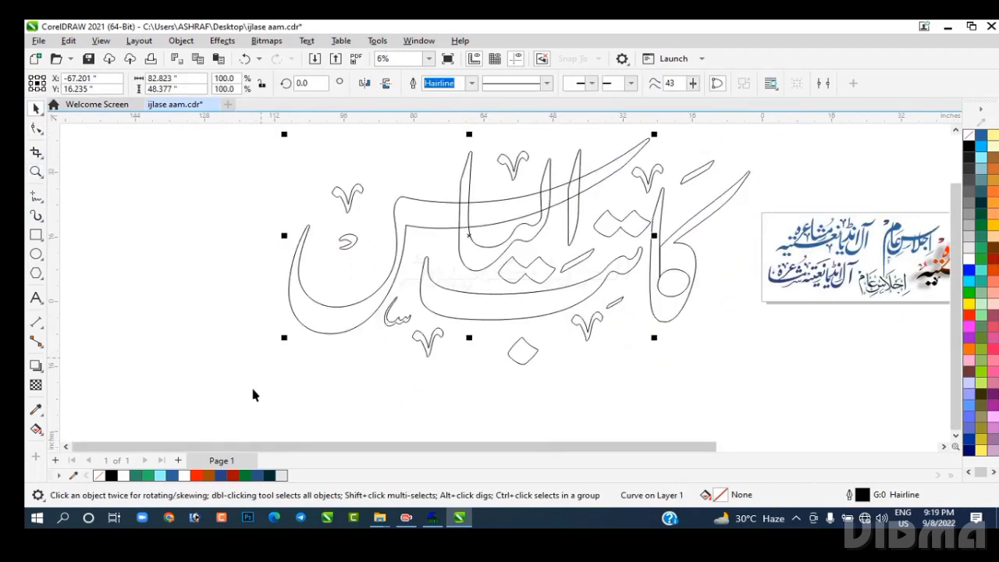
Step: Fill all the calligraphy outlines with solid red
left_click_drag(252, 395, 831, 155)
left_click(969, 315)
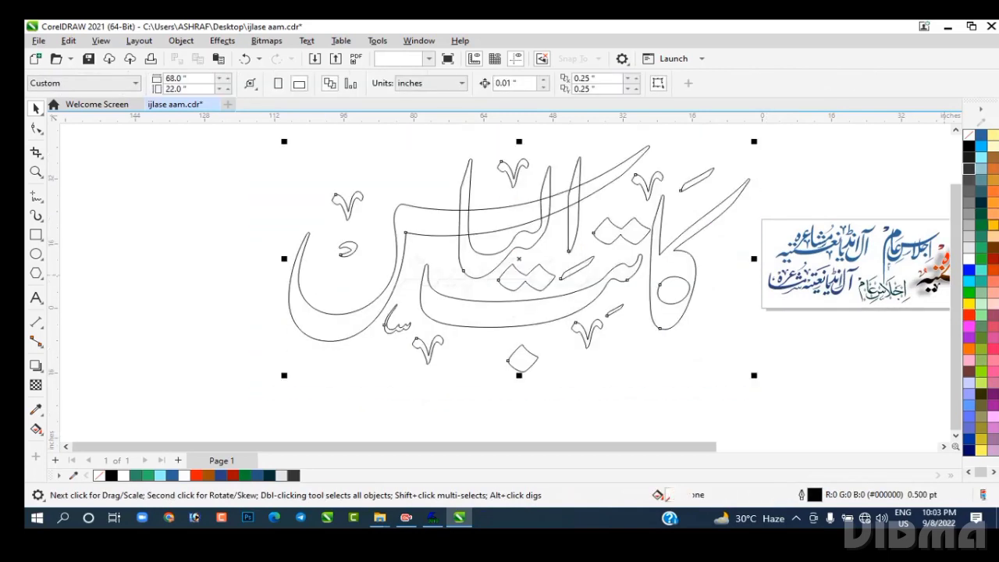
left_click(309, 174)
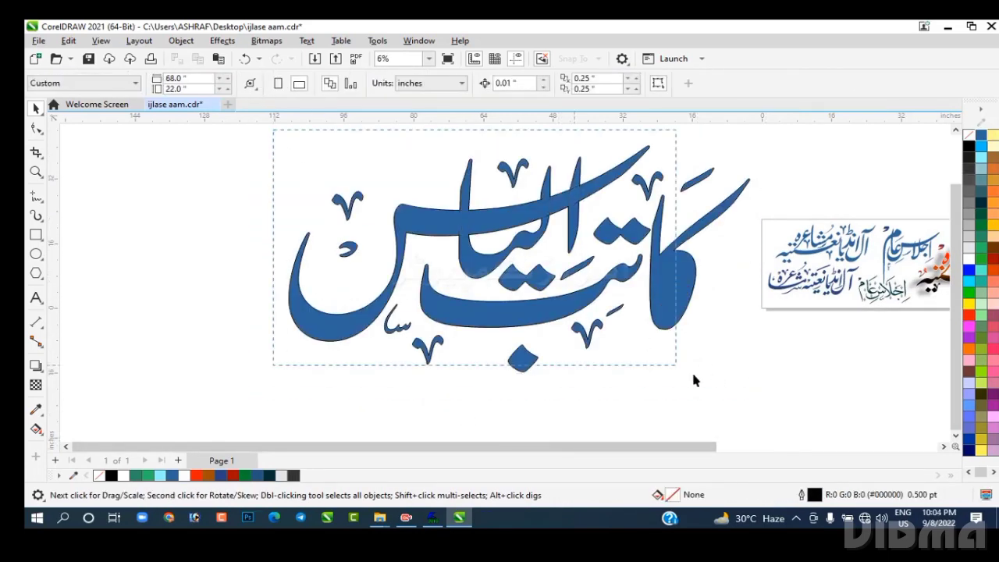
Step: Combine all the calligraphy pieces into a single curve and select it
left_click_drag(693, 374, 759, 387)
left_click(414, 83)
left_click(725, 303)
left_click(300, 328)
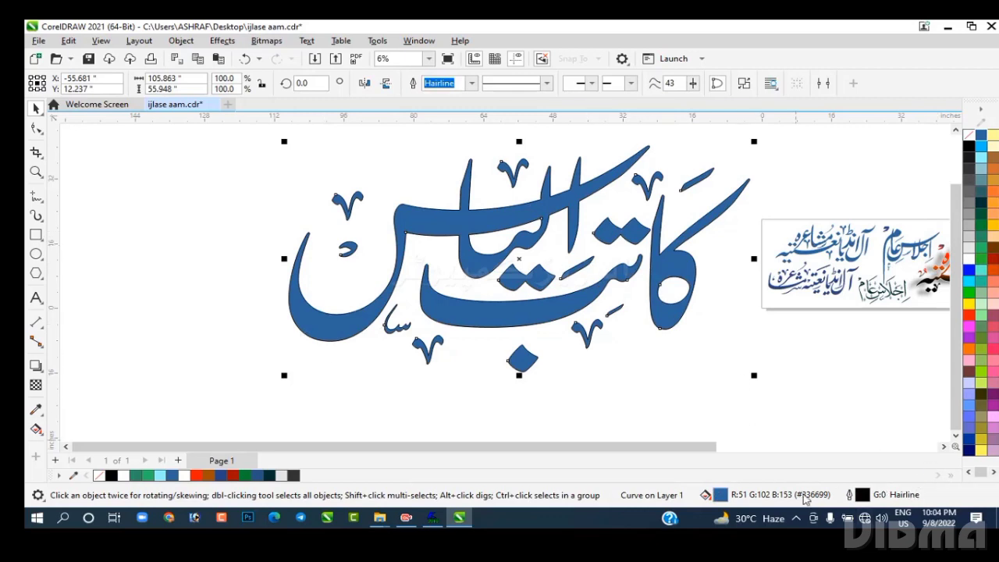
Step: Apply a vertical fountain fill from red at the top to black at the bottom and shift the calligraphy slightly down
key("g")
left_click_drag(546, 171, 546, 437)
left_click_drag(587, 195, 548, 172)
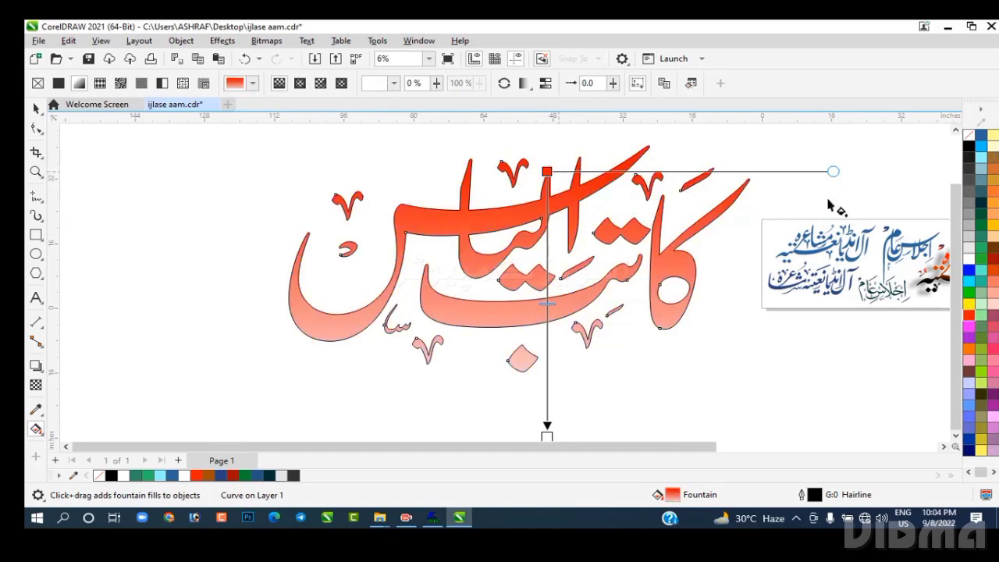
left_click_drag(969, 146, 547, 406)
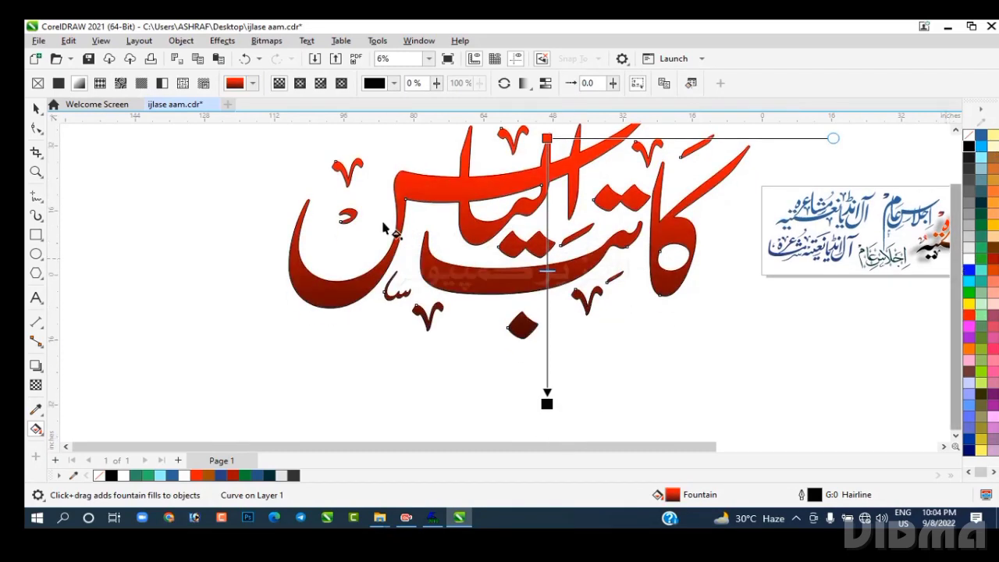
left_click(37, 109)
left_click_drag(525, 226, 522, 260)
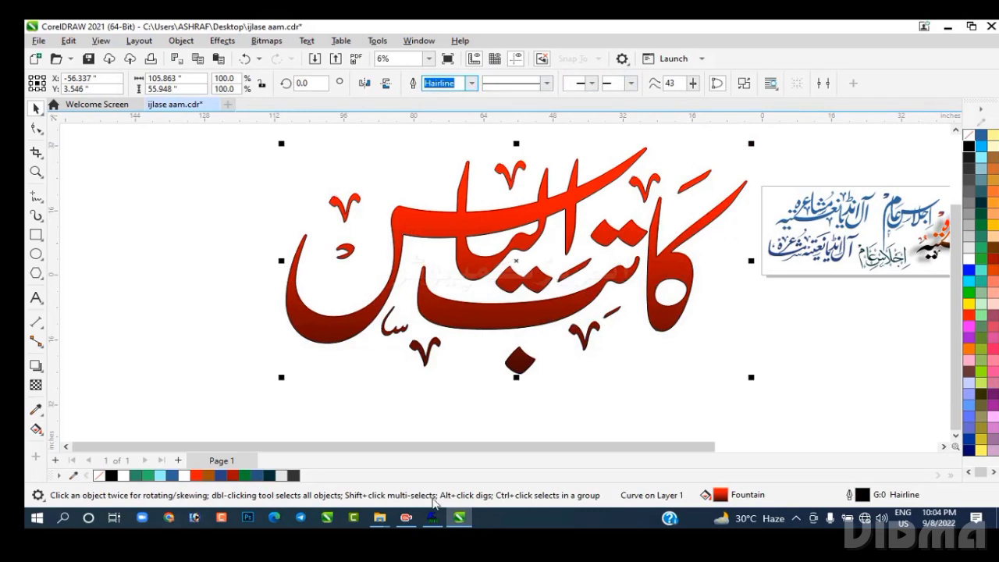
Step: Set the calligraphy's outline to white (grayscale 255), 8.0 pt wide and placed behind the fill
key("Return")
double_click(861, 497)
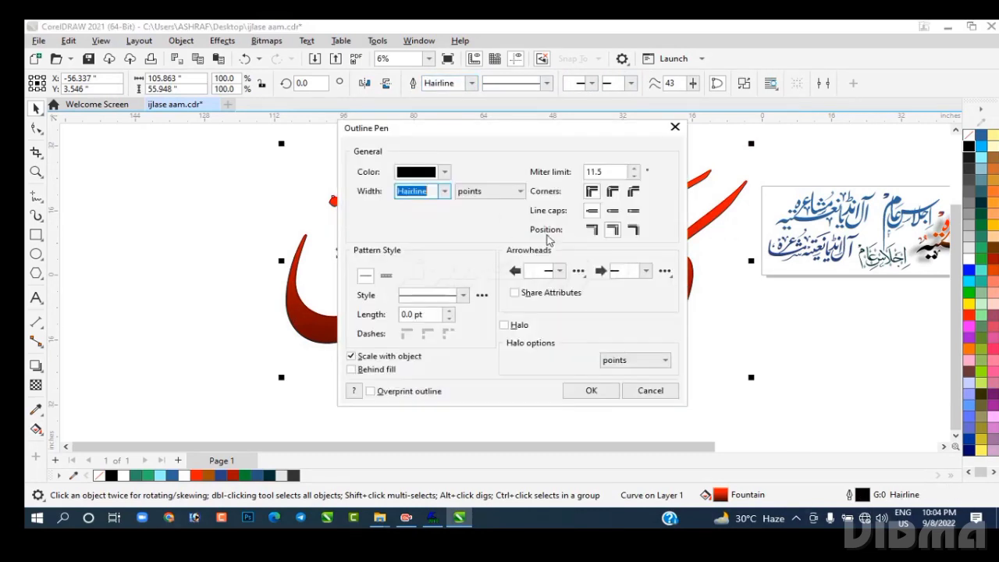
left_click(444, 172)
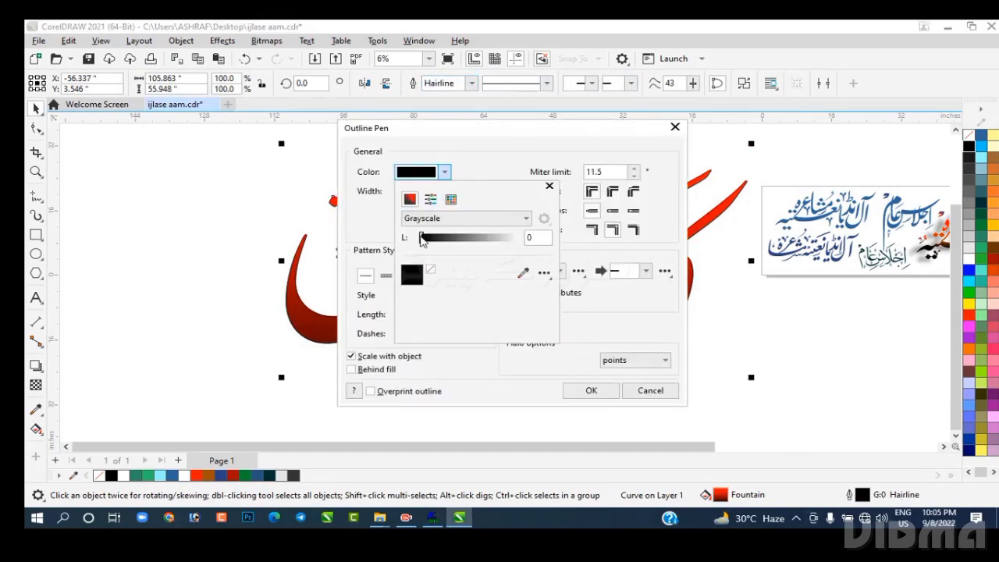
left_click(514, 238)
left_click(582, 397)
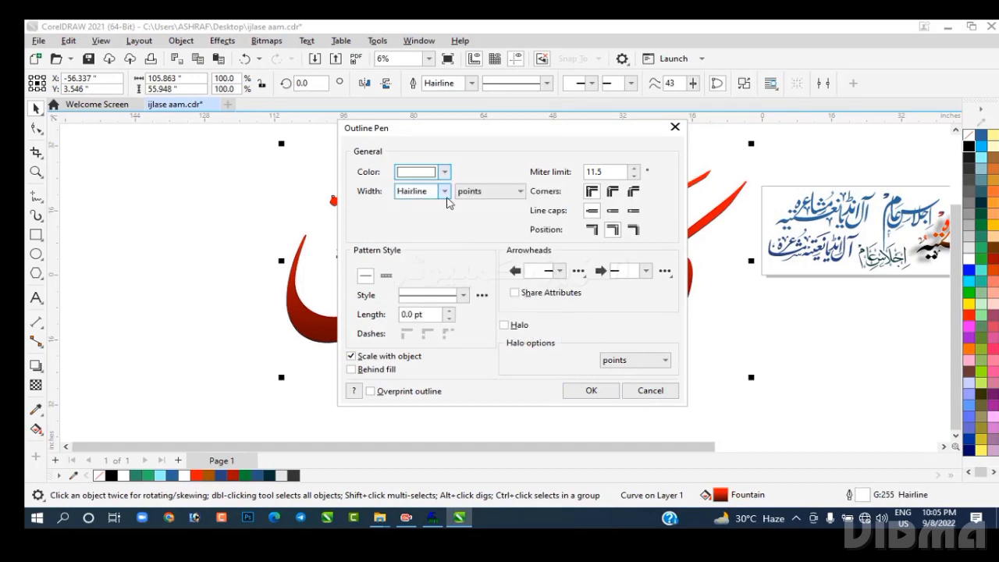
left_click(444, 191)
left_click(410, 323)
left_click(351, 369)
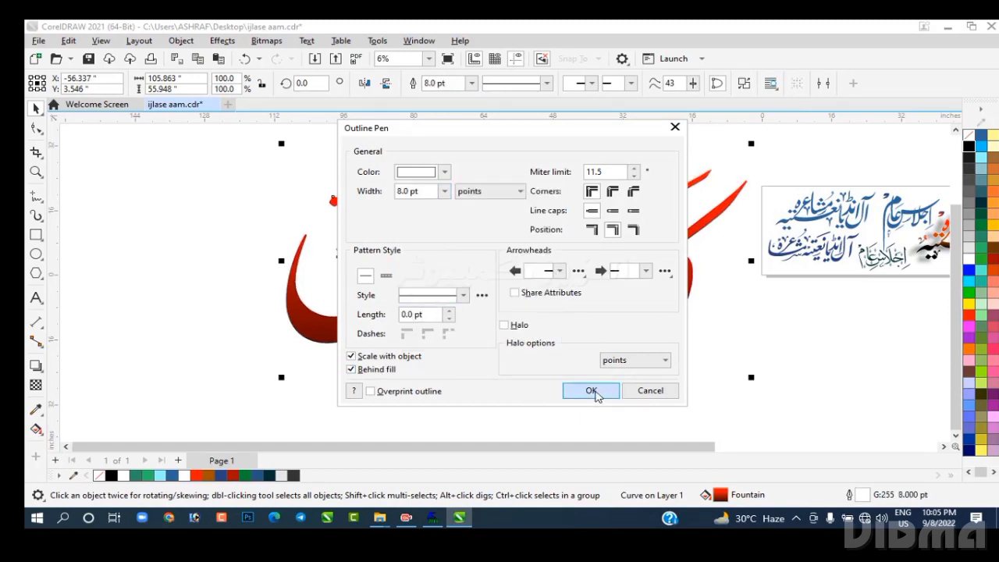
left_click(591, 391)
Step: Add a drop shadow running from the calligraphy's top edge to its bottom edge and open the shadow presets
left_click(35, 365)
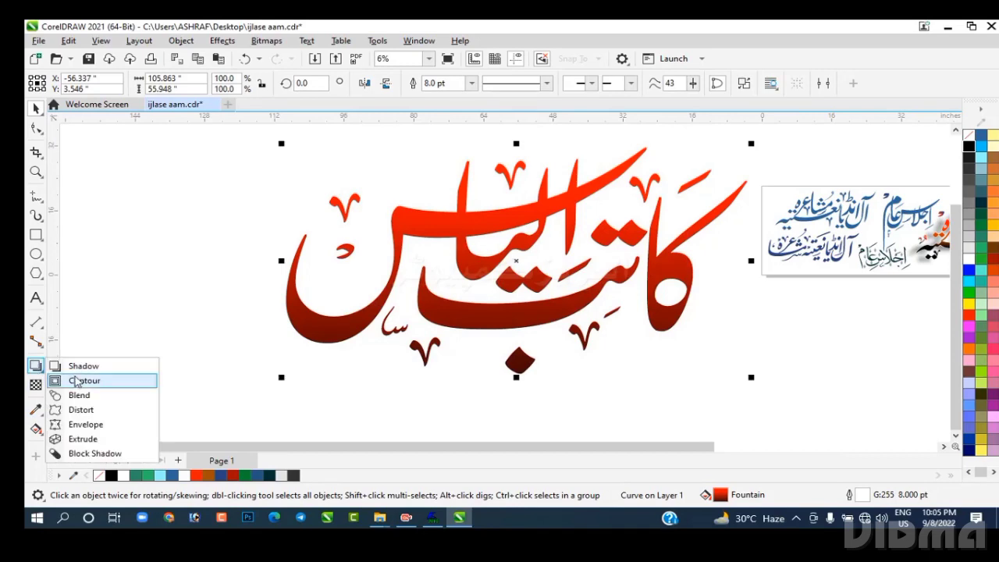
left_click(70, 364)
left_click_drag(516, 147, 519, 380)
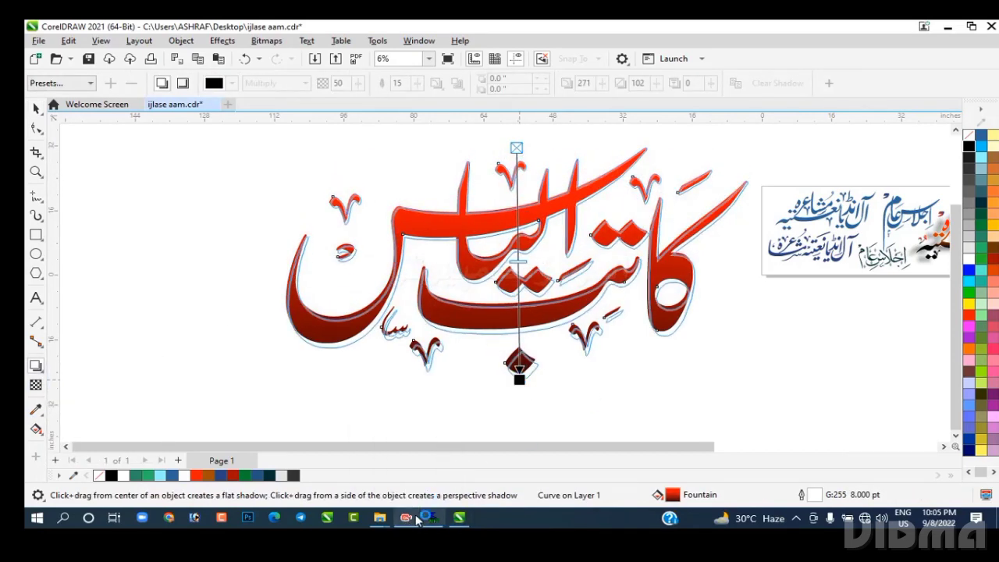
left_click(62, 83)
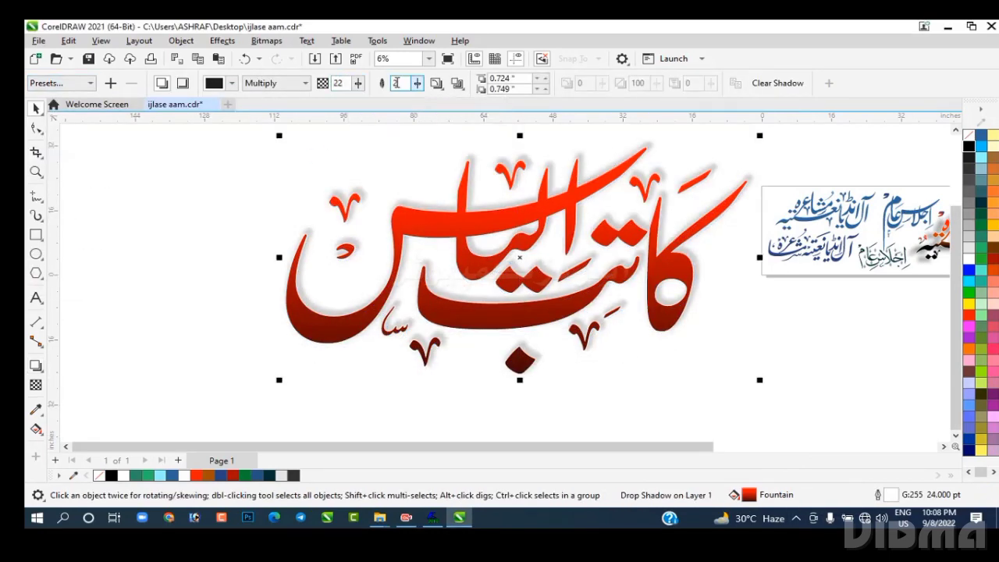
Step: Set the calligraphy's drop shadow to opacity 100 and feathering 2
double_click(397, 83)
type("5")
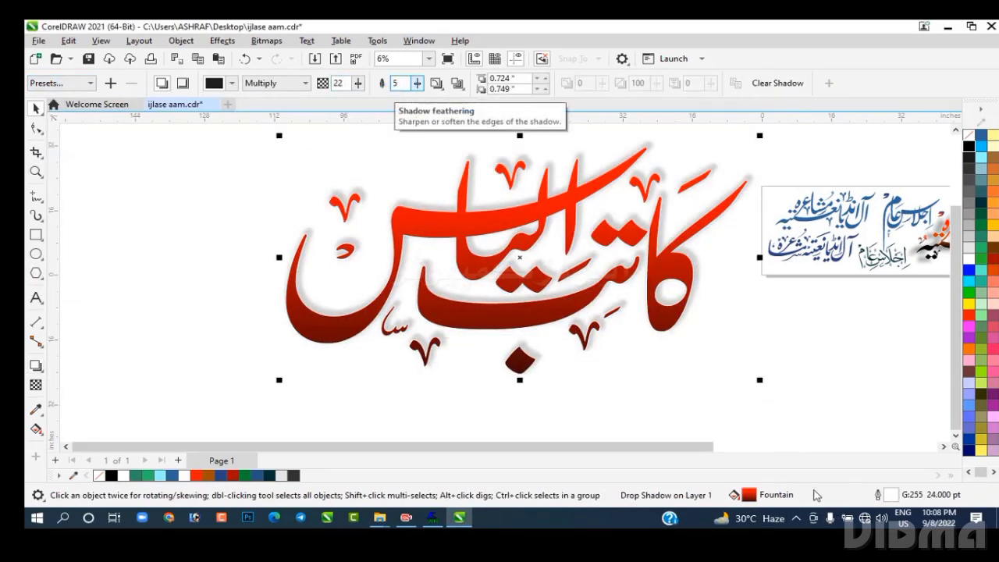
left_click_drag(348, 83, 330, 83)
key("BackSpace")
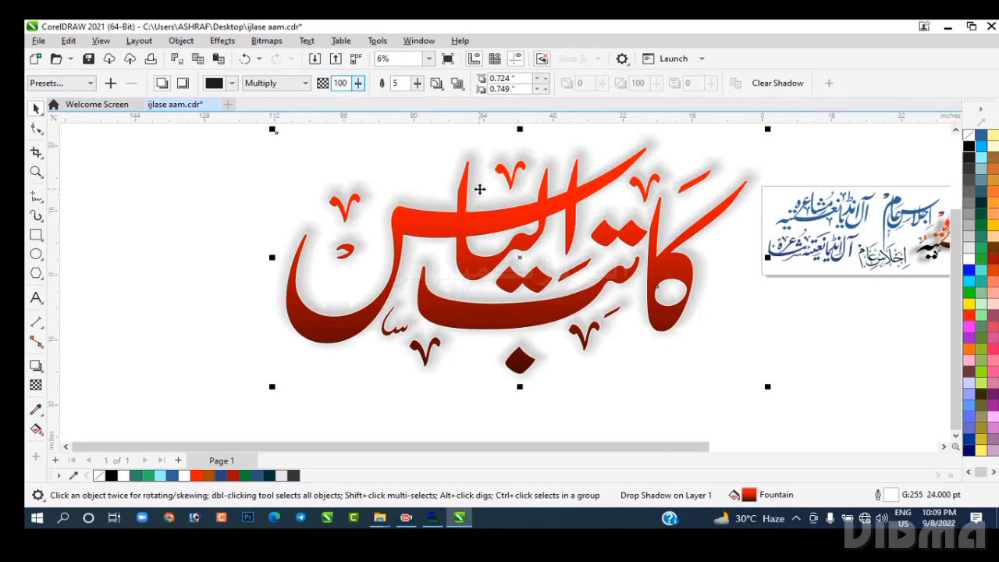
key("Return")
type("2")
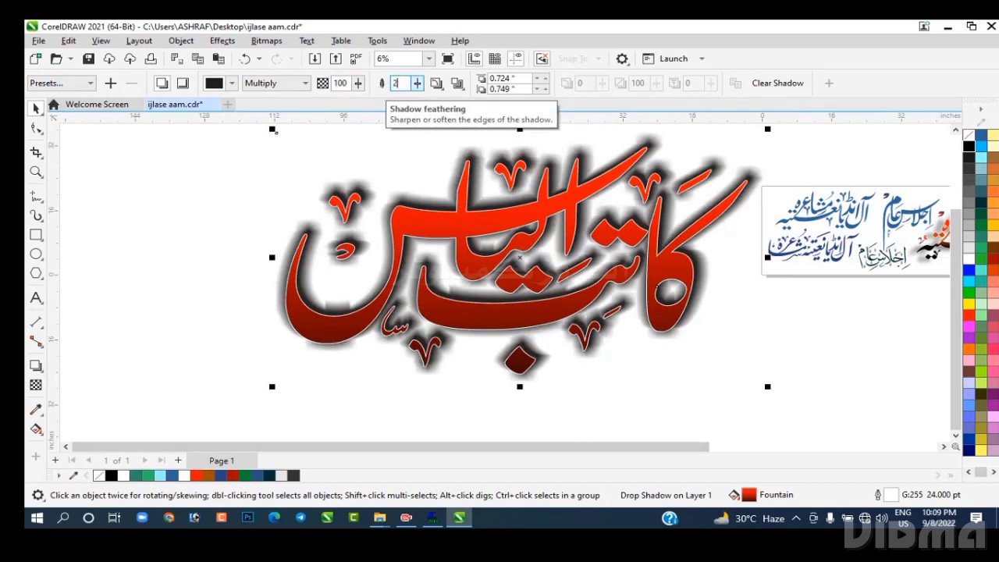
key("Return")
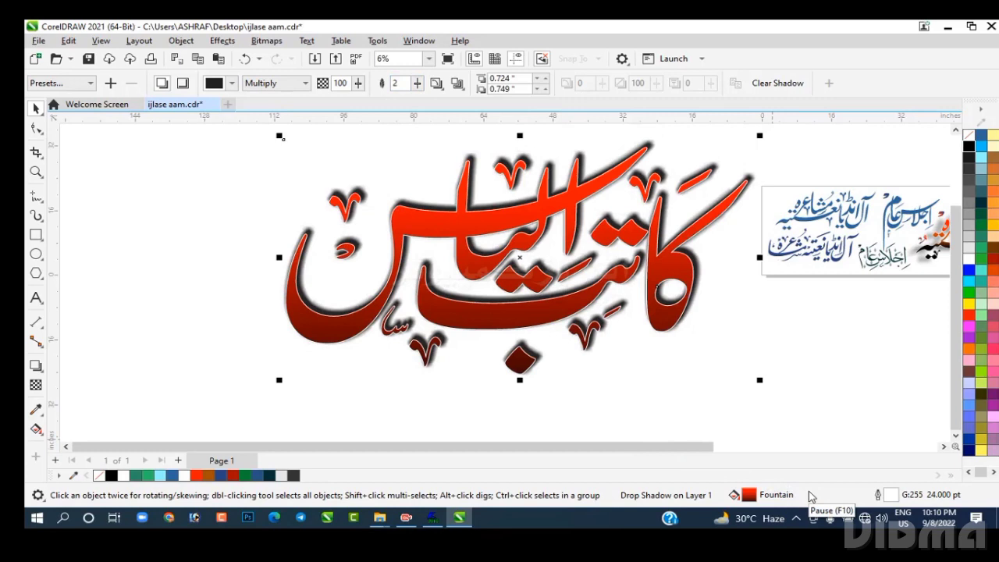
Step: Change the calligraphy's vertical fountain fill to red at both ends with a yellow node in the middle
key("g")
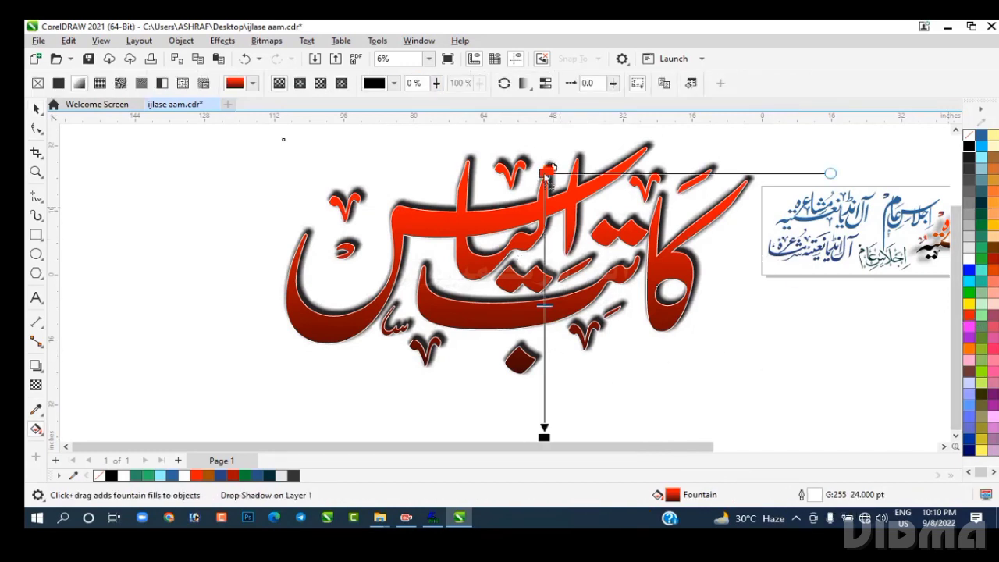
left_click(969, 315)
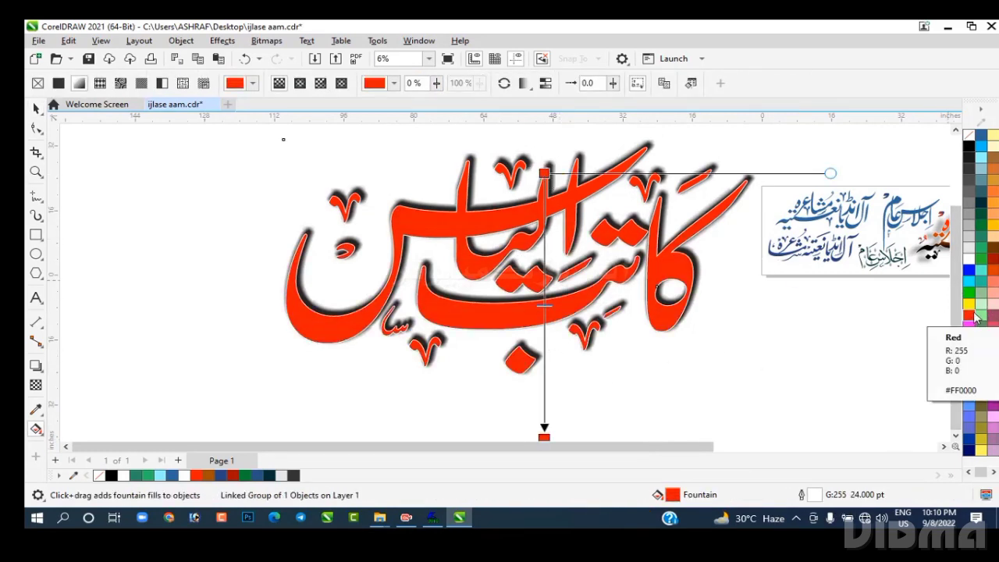
left_click_drag(546, 304, 544, 297)
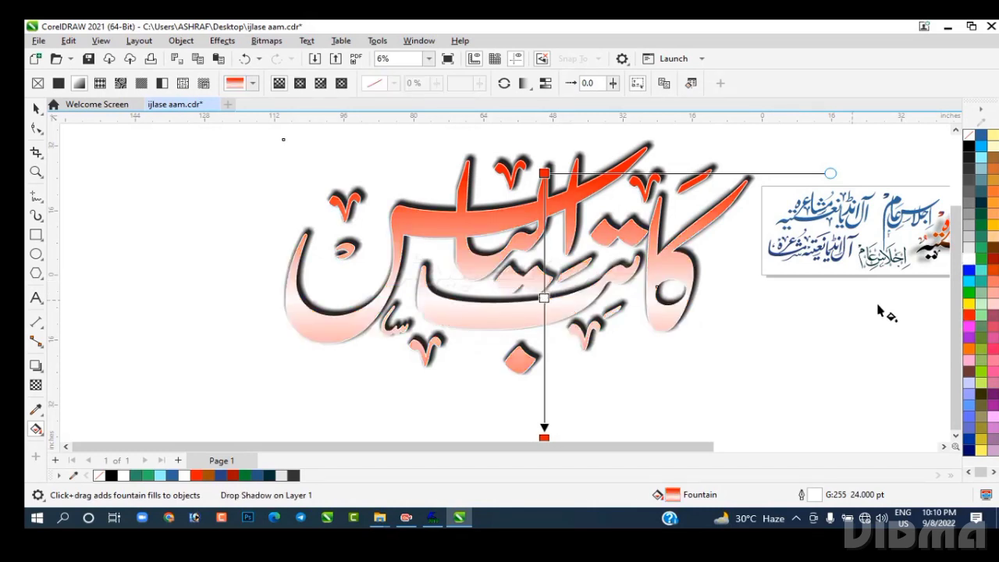
left_click_drag(882, 312, 544, 297)
left_click(36, 110)
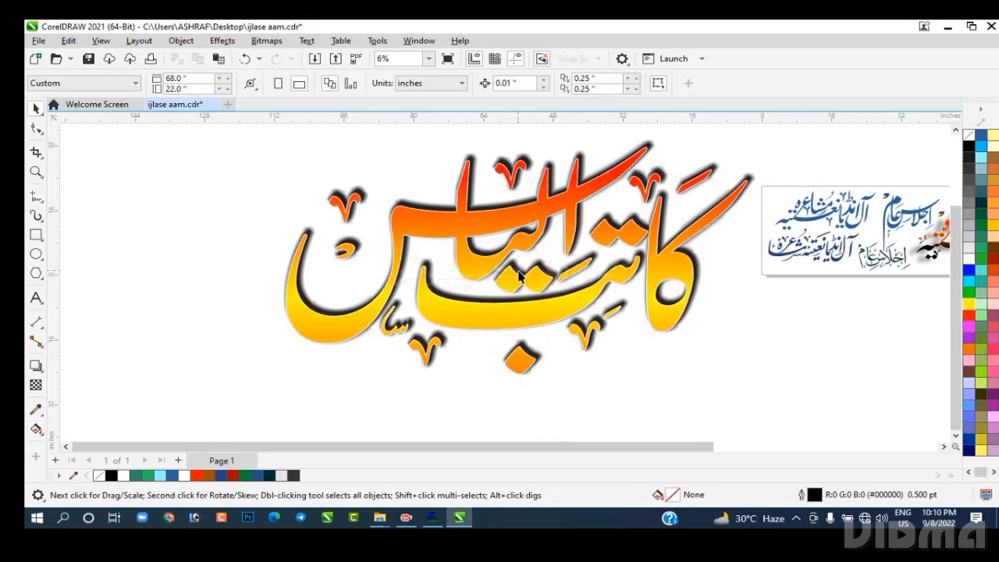
Step: Try a short 200 pt Arial text below the calligraphy and delete it
left_click(36, 298)
left_click(586, 83)
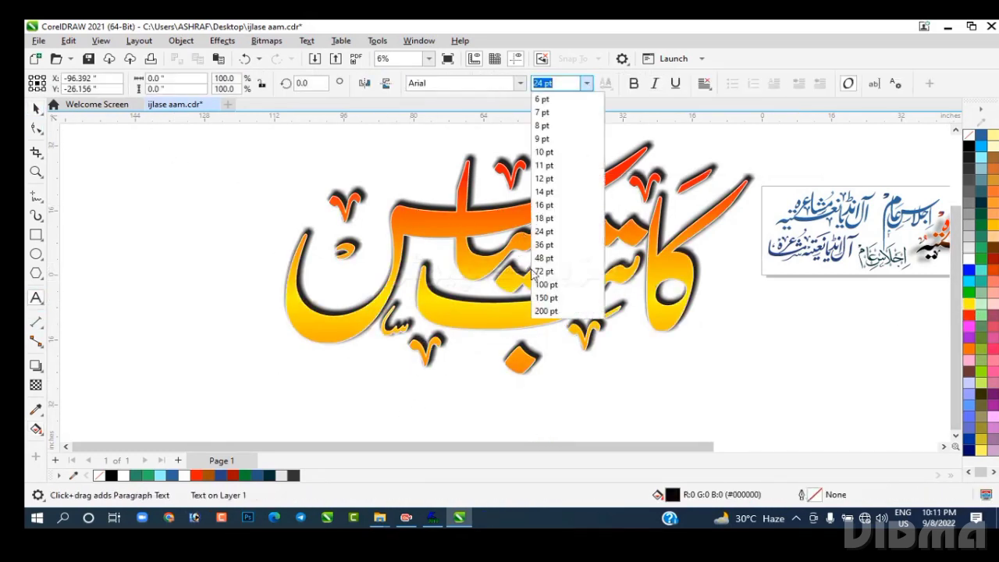
left_click(541, 275)
left_click(316, 391)
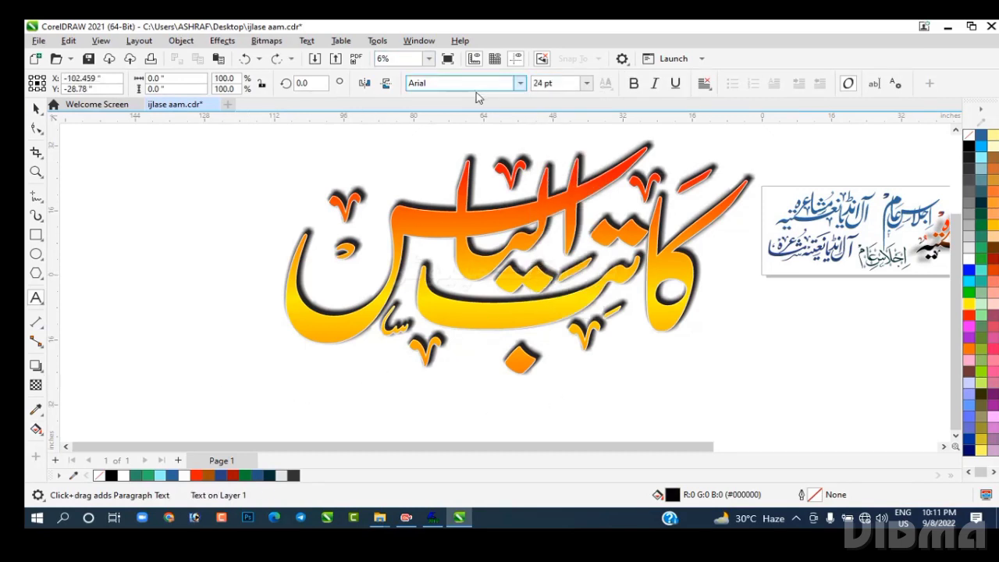
type("f")
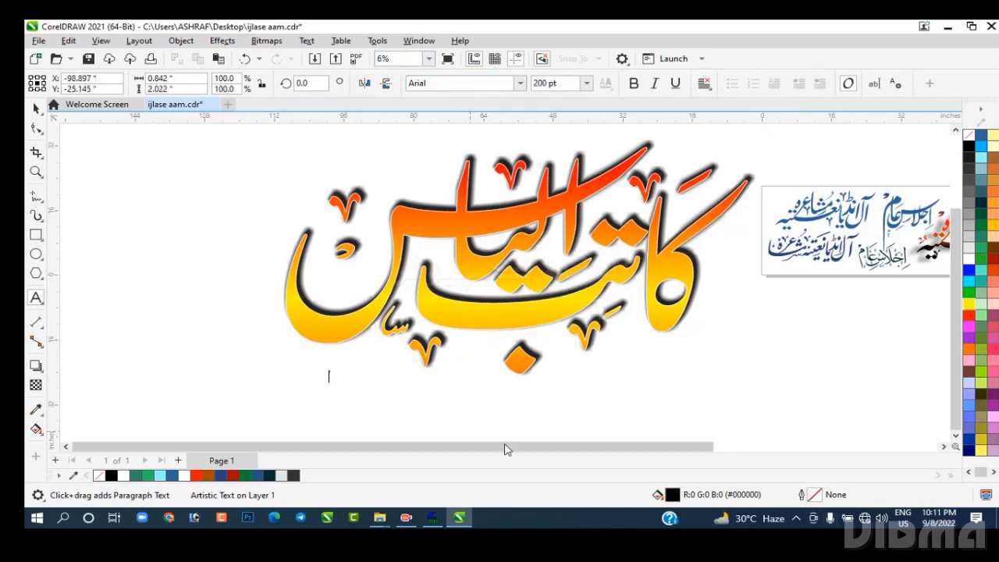
key("BackSpace")
type("F")
type("F")
key("Escape")
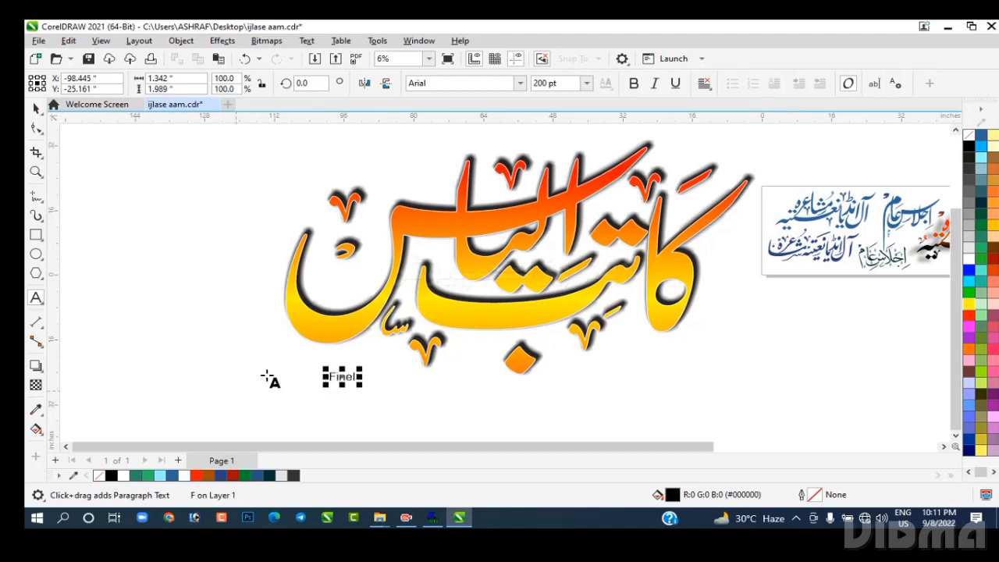
left_click(39, 110)
left_click_drag(359, 385, 575, 437)
key("Delete")
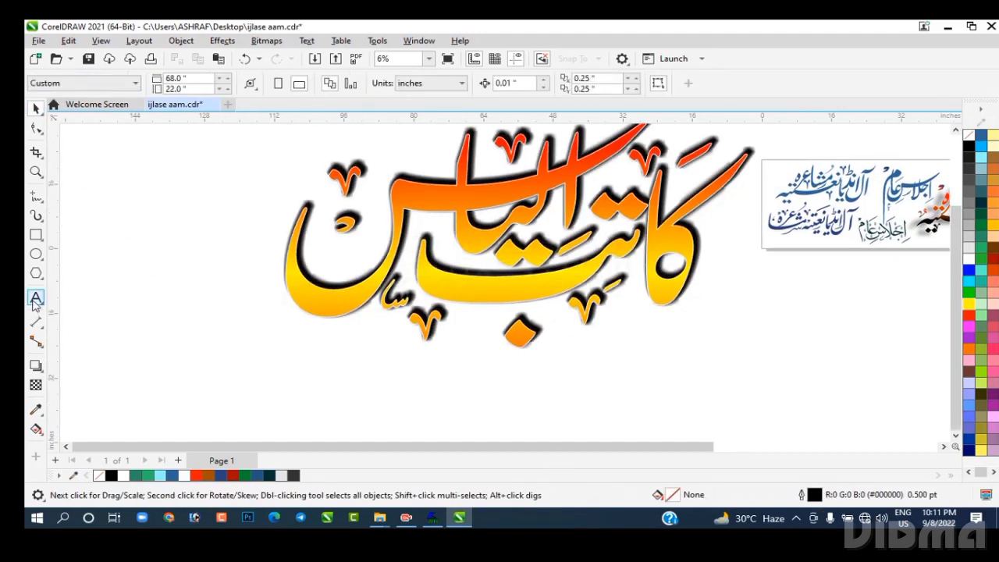
Step: Group the calligraphy with its shadow and place a copy of the group above the page with the sample lettering
scroll(113, 202, "up", 1)
left_click_drag(197, 128, 758, 428)
left_click(461, 149)
left_click(35, 171)
right_click(355, 228)
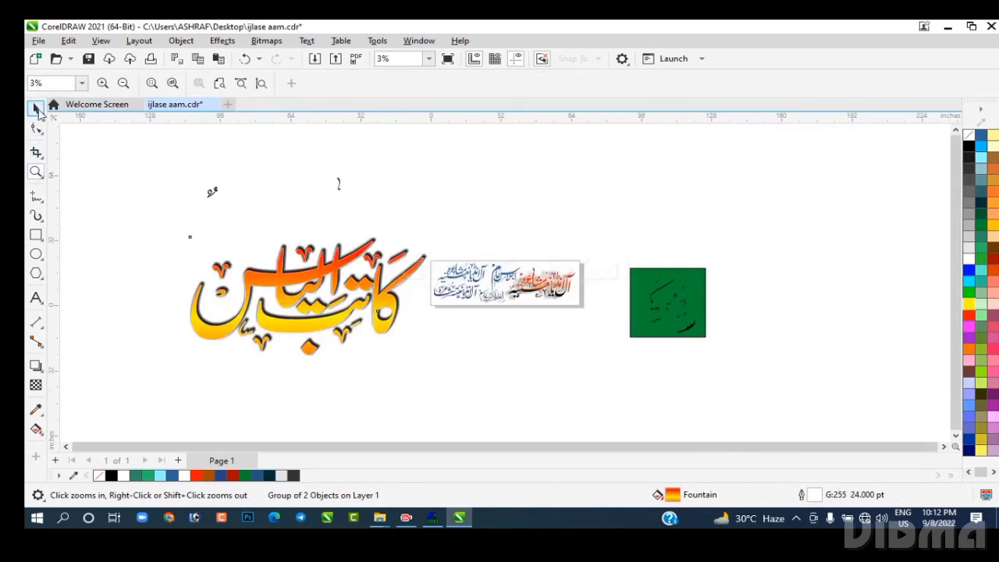
left_click(36, 108)
left_click_drag(310, 298, 542, 196)
right_click(541, 196)
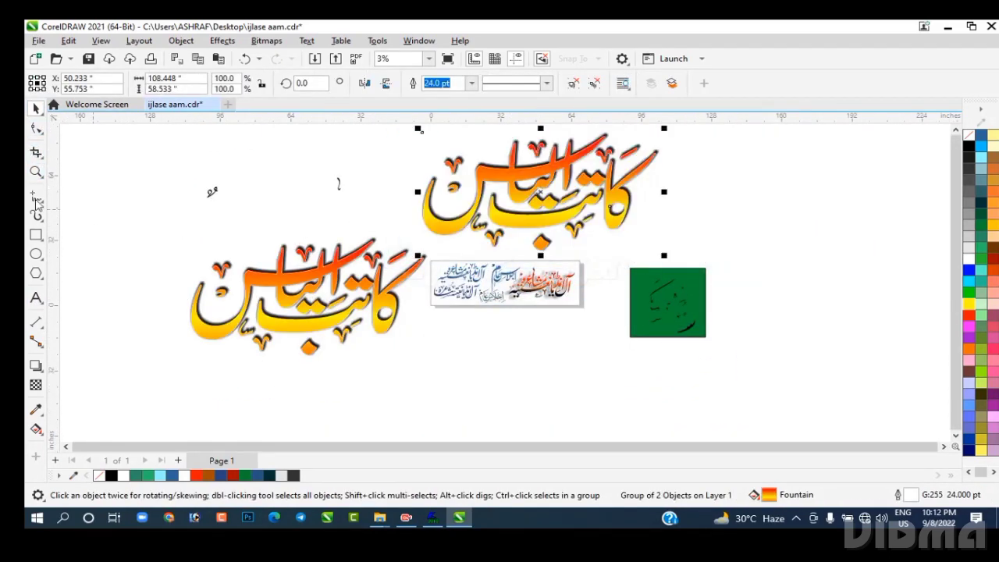
Step: Recolour the copy's fountain fill with blue at the upper node and black at the middle node
left_click(36, 172)
left_click(556, 197)
left_click(36, 109)
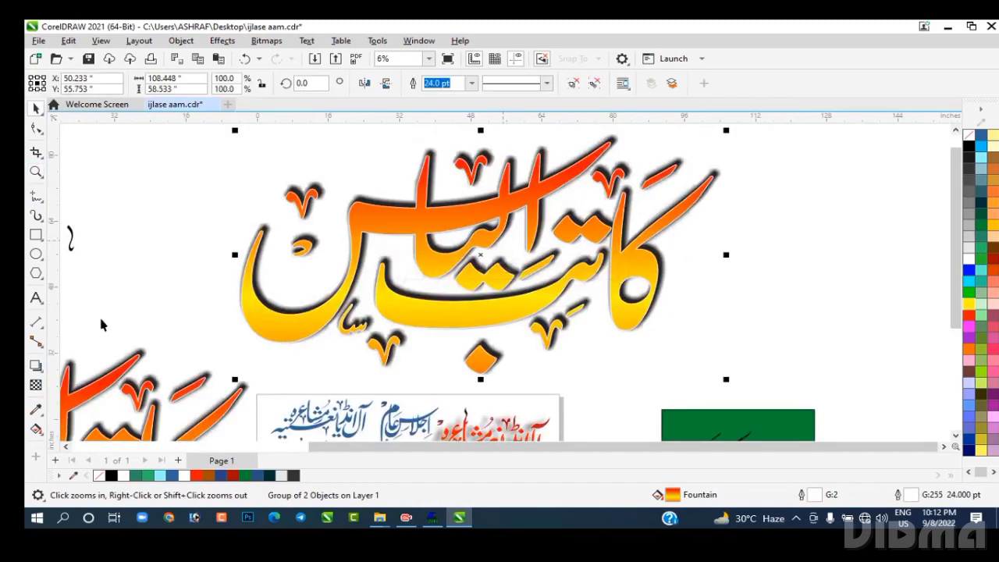
key("g")
left_click(252, 83)
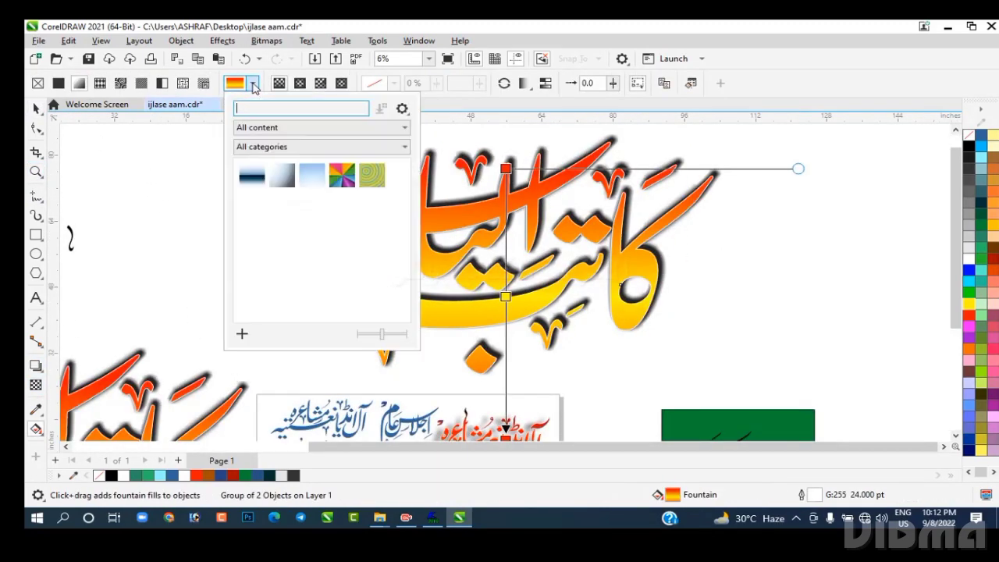
left_click(253, 85)
left_click_drag(981, 135, 506, 167)
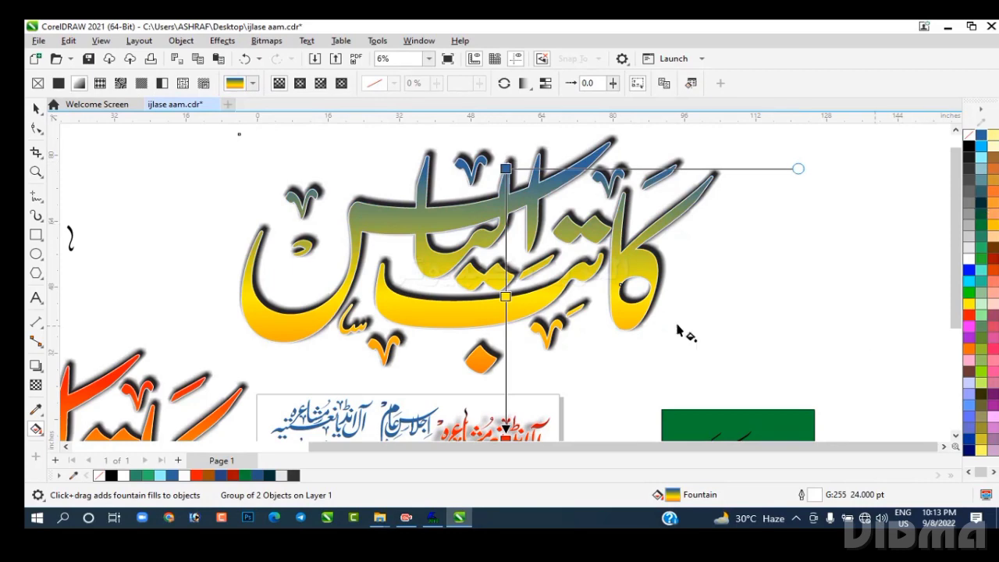
left_click_drag(974, 156, 505, 297)
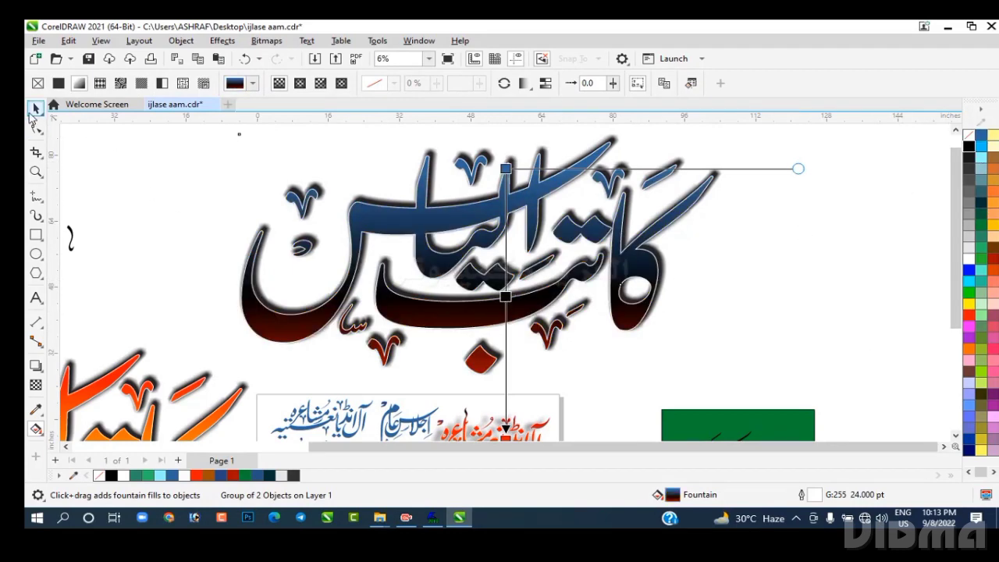
left_click(35, 111)
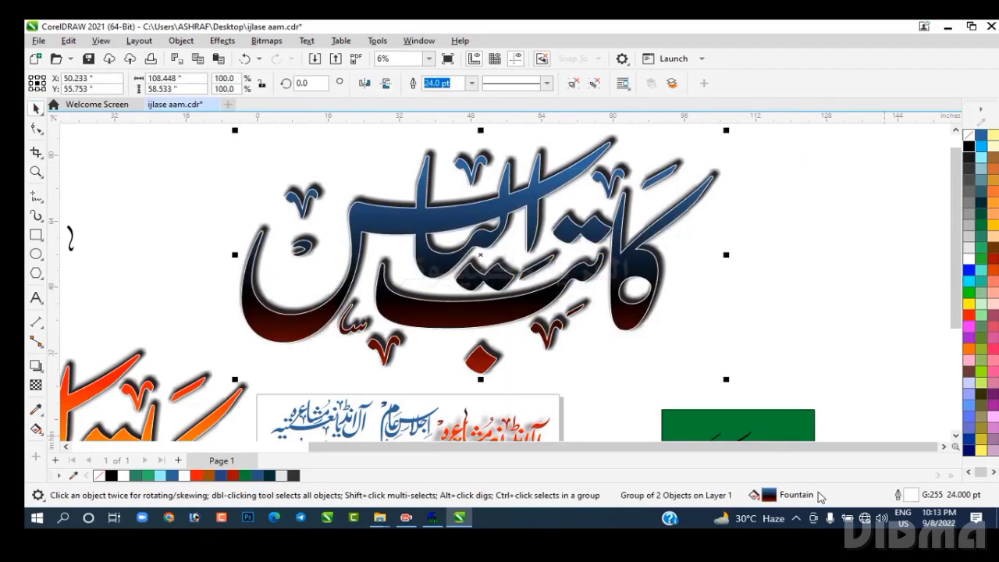
Step: Examine the sample calligraphy designs on the page up close and compare them with both finished calligraphy versions
key("F3")
key("z")
left_click_drag(445, 258, 597, 329)
left_click_drag(504, 179, 724, 322)
key("F3")
left_click_drag(300, 264, 434, 342)
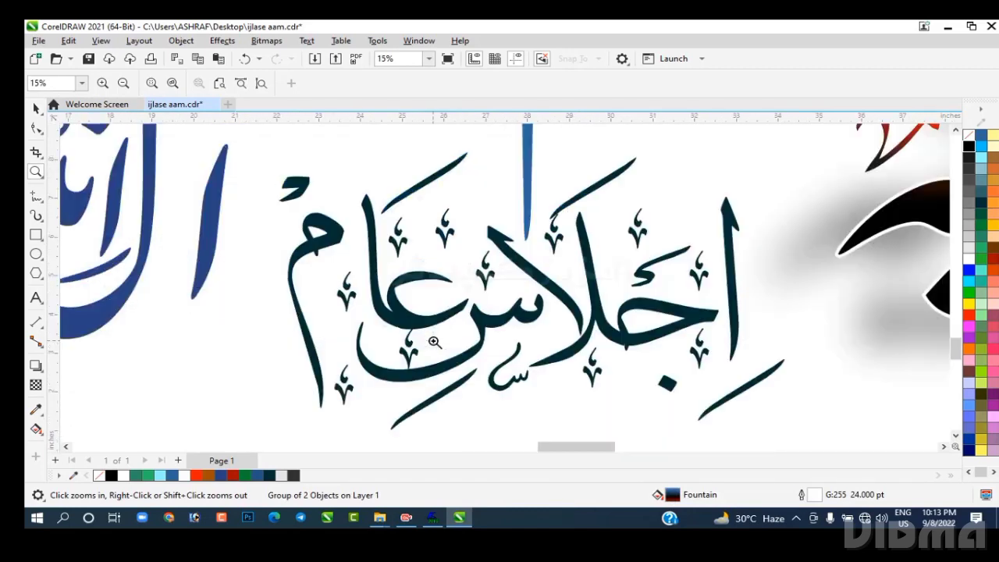
key("F3")
left_click_drag(100, 234, 312, 345)
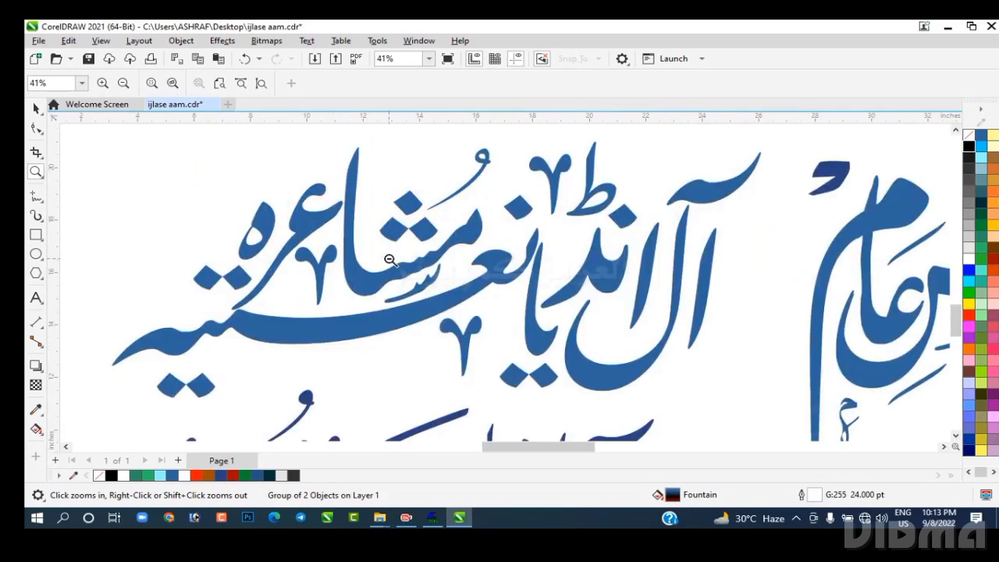
right_click(389, 259)
left_click_drag(187, 219, 546, 401)
right_click(546, 401)
left_click(469, 189)
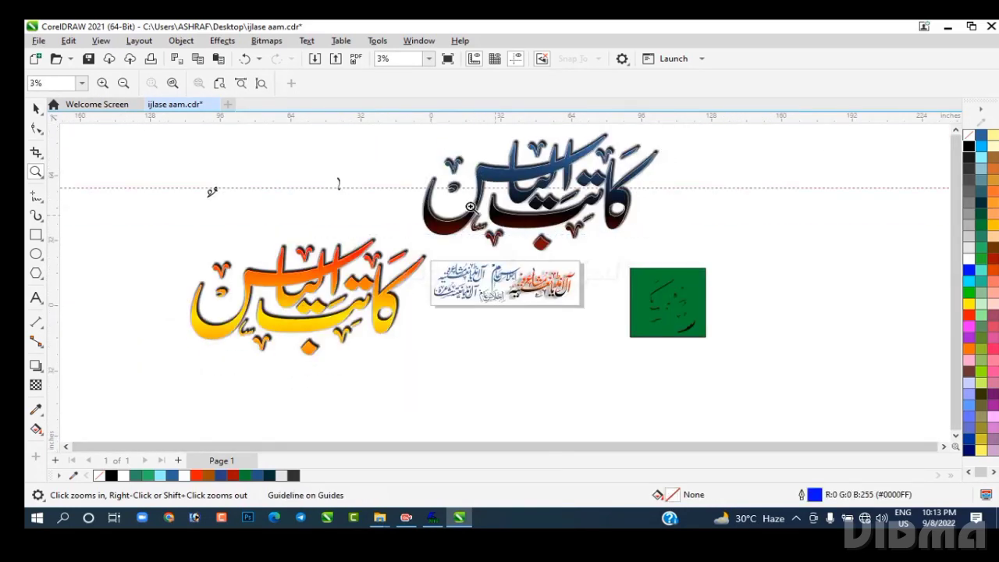